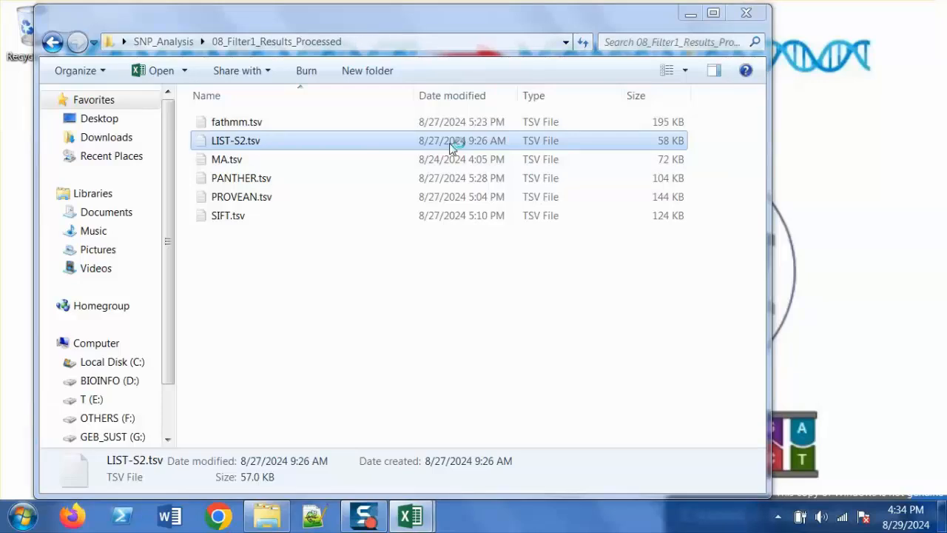
Check the Custom_SNP_ID header in LIST-S2.tsv and minimize the workbook
left_click(613, 94)
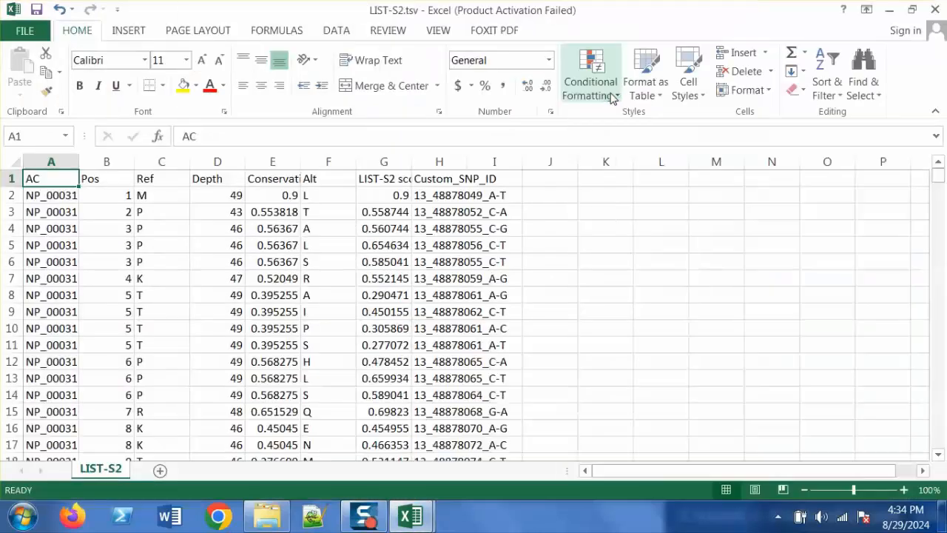
left_click(447, 180)
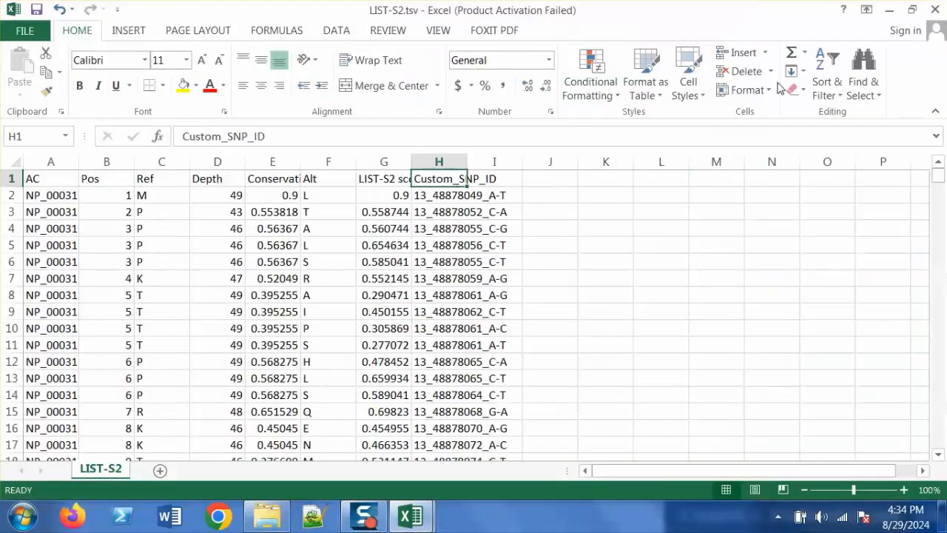
left_click(889, 10)
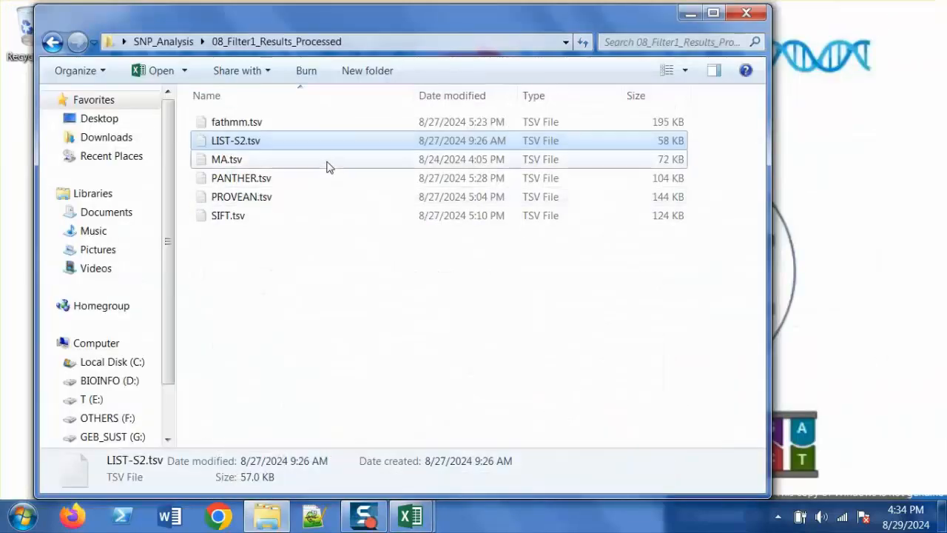
Open MA.tsv from the 08_Filter1_Results_Processed folder, check its Custom_SNP_ID header, and minimize the workbook
double_click(331, 160)
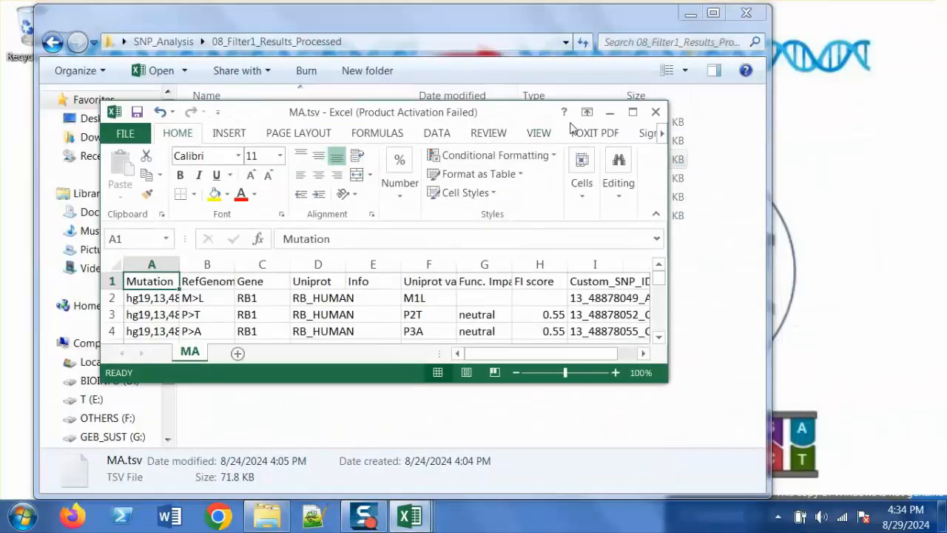
left_click(632, 111)
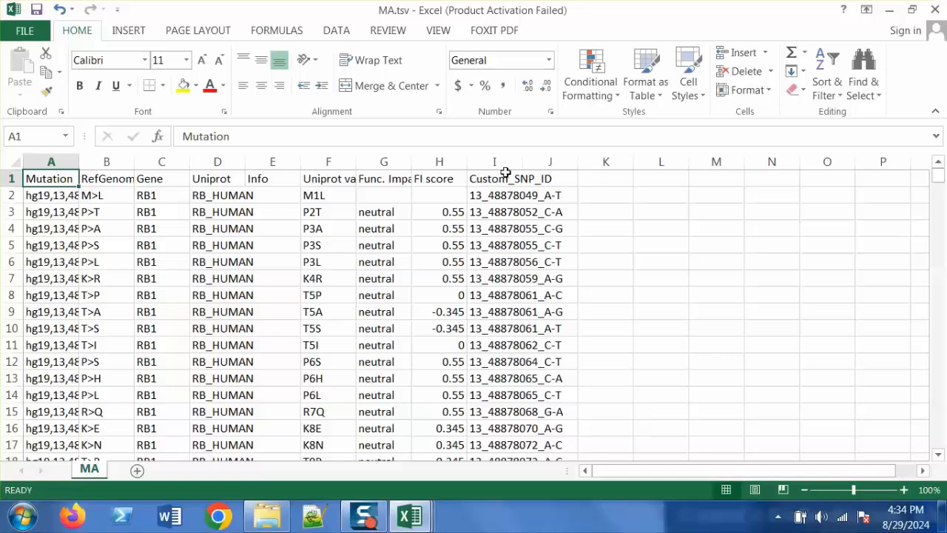
left_click(507, 176)
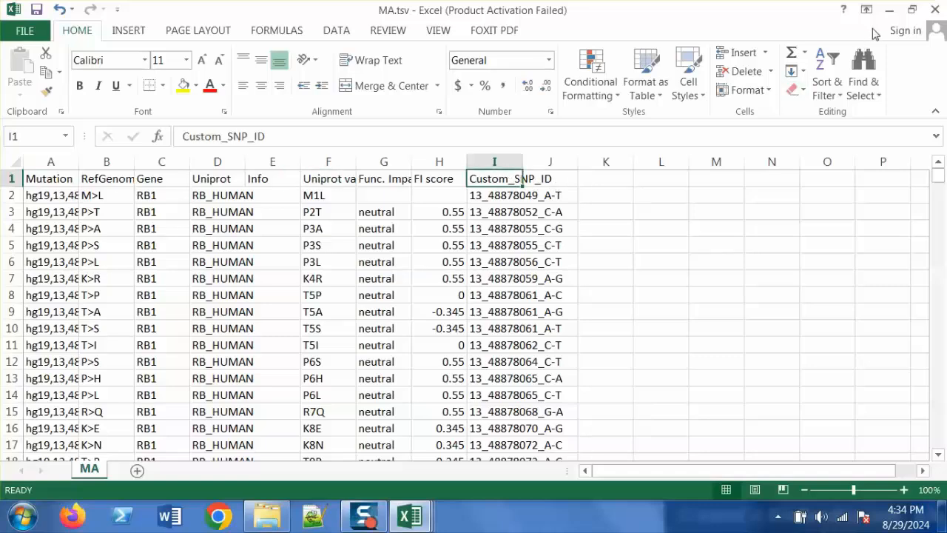
left_click(889, 8)
Open PANTHER.tsv from the same folder, check its Custom_SNP_ID header, and minimize the workbook
double_click(458, 178)
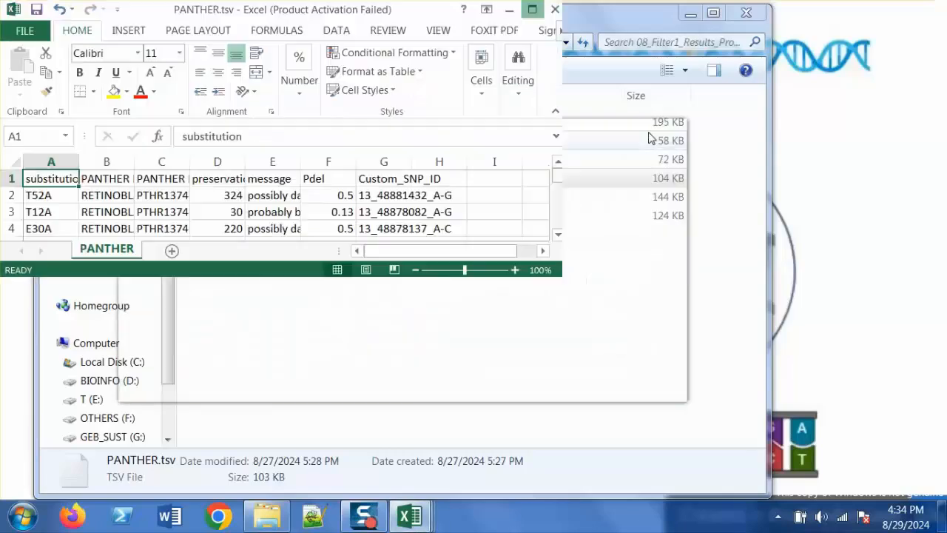
left_click(388, 176)
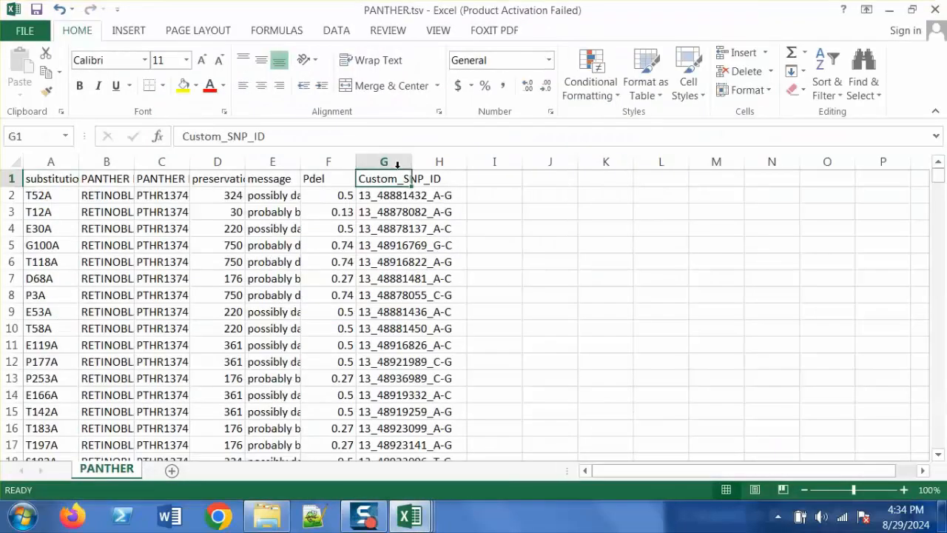
left_click(893, 15)
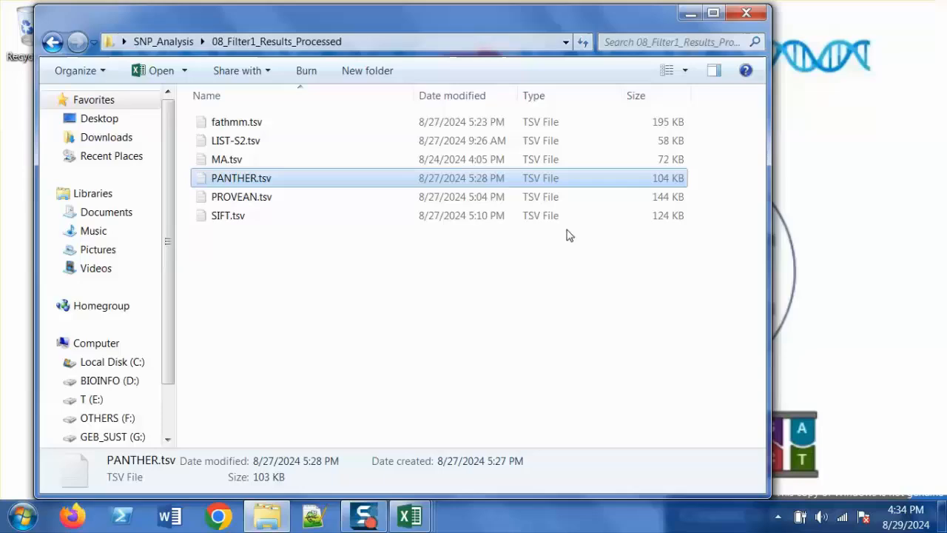
Open PROVEAN.tsv, find its Custom_SNP_ID header, autofit that column's width, and minimize the workbook
double_click(516, 197)
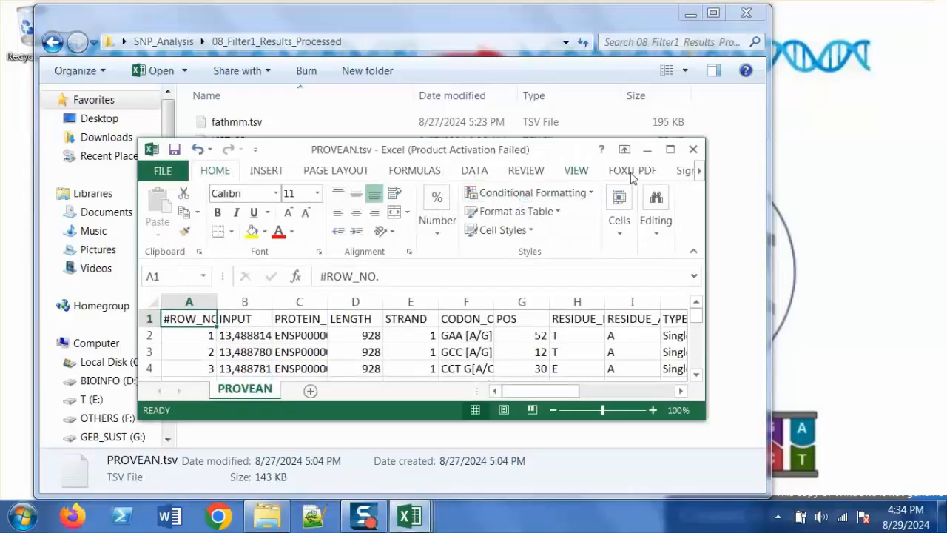
left_click(669, 148)
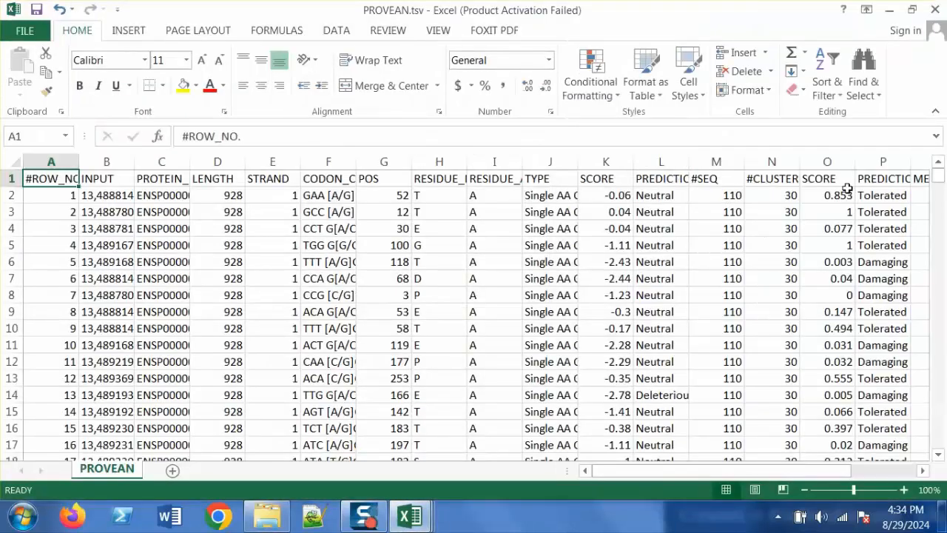
left_click(864, 179)
key("Right")
key("Right")
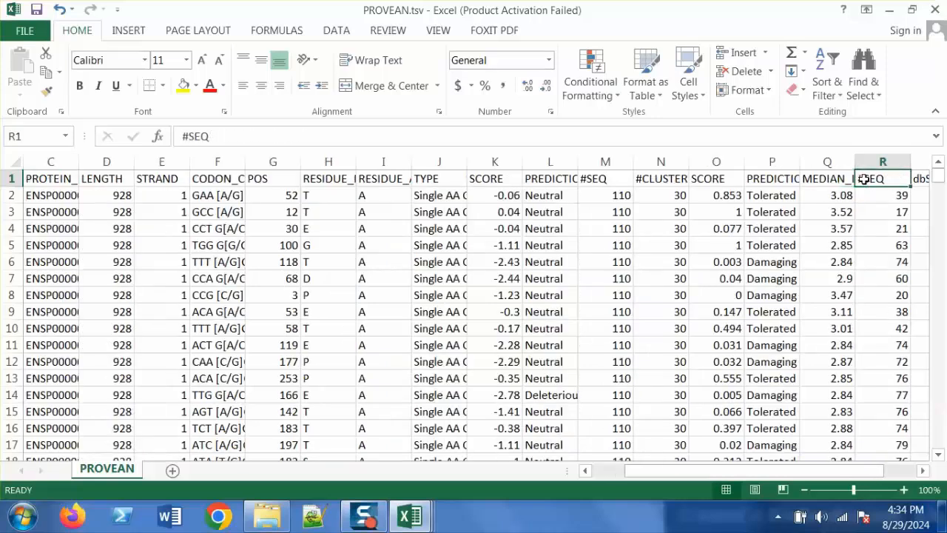
key("Right")
key("Right")
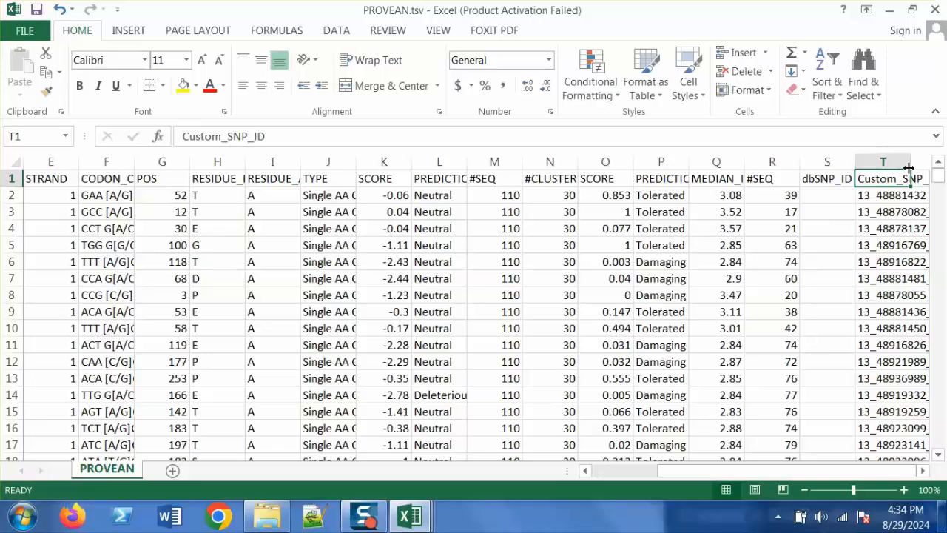
double_click(911, 161)
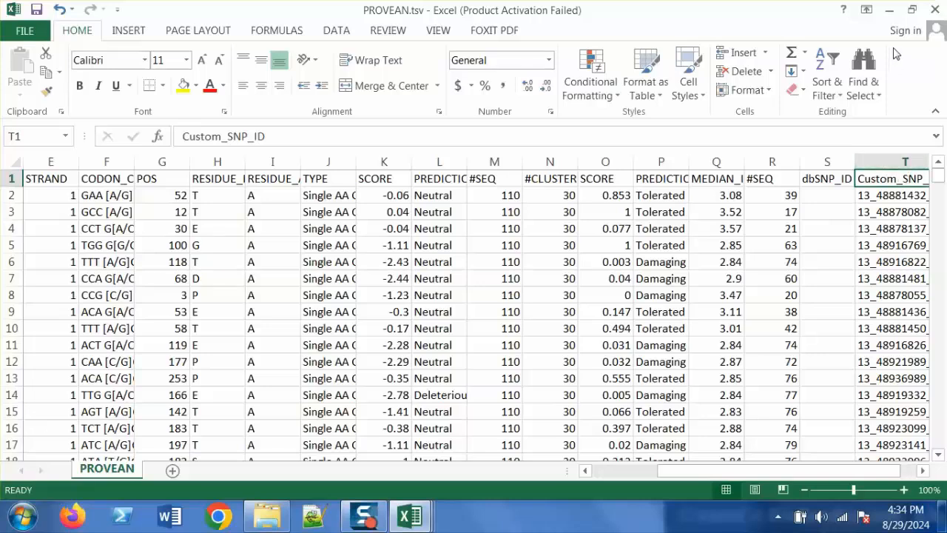
left_click(889, 10)
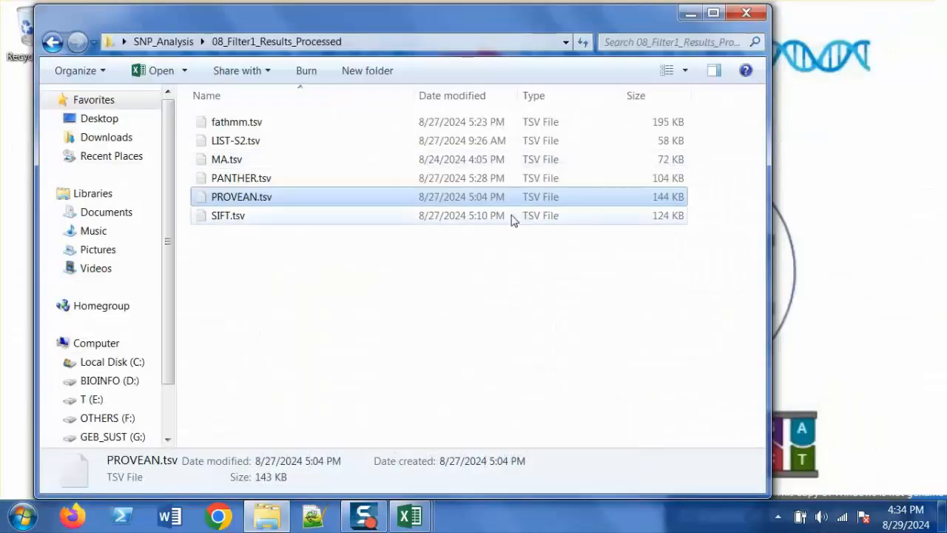
Open SIFT.tsv in a maximized window and go to its Custom_SNP_ID header
double_click(514, 216)
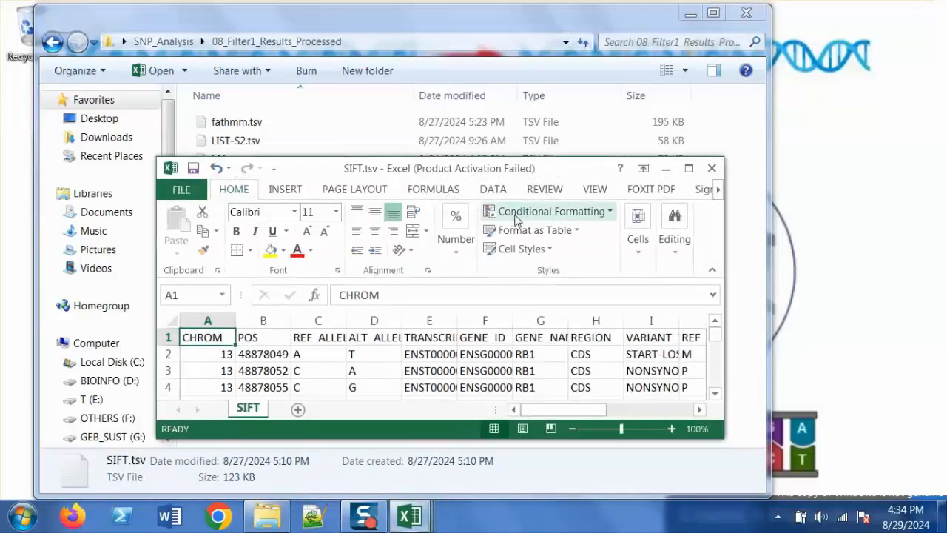
left_click(682, 170)
left_click(695, 178)
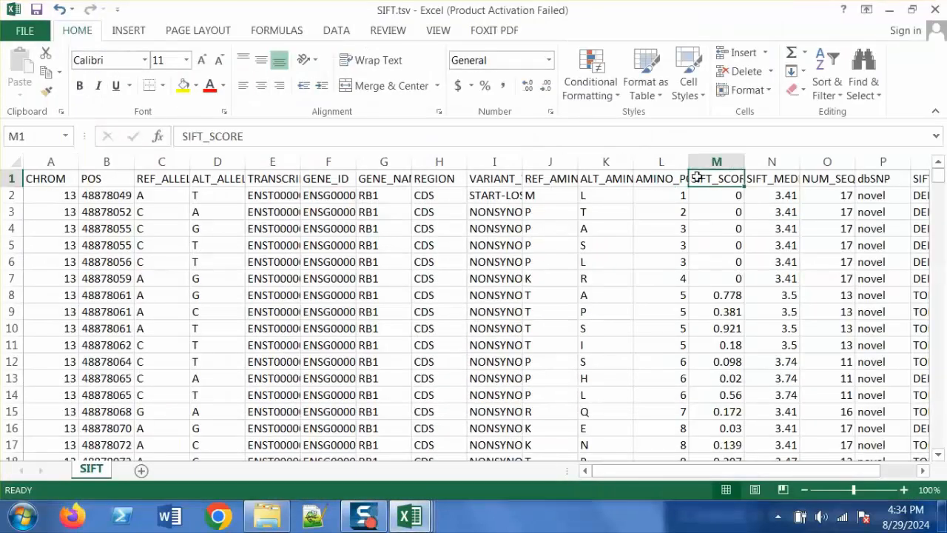
key("Right")
key("Right")
key("Right")
key("Right")
key("Right")
key("Right")
key("Left")
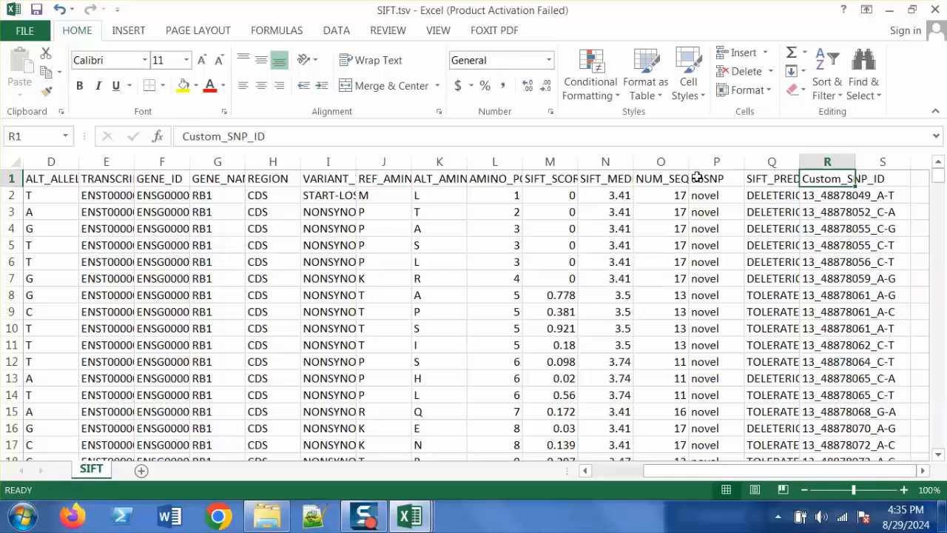
Check the SIFT_PREDICTION column, and delete all columns before it, A through P (CHROM to dbSNP)
left_click(826, 195)
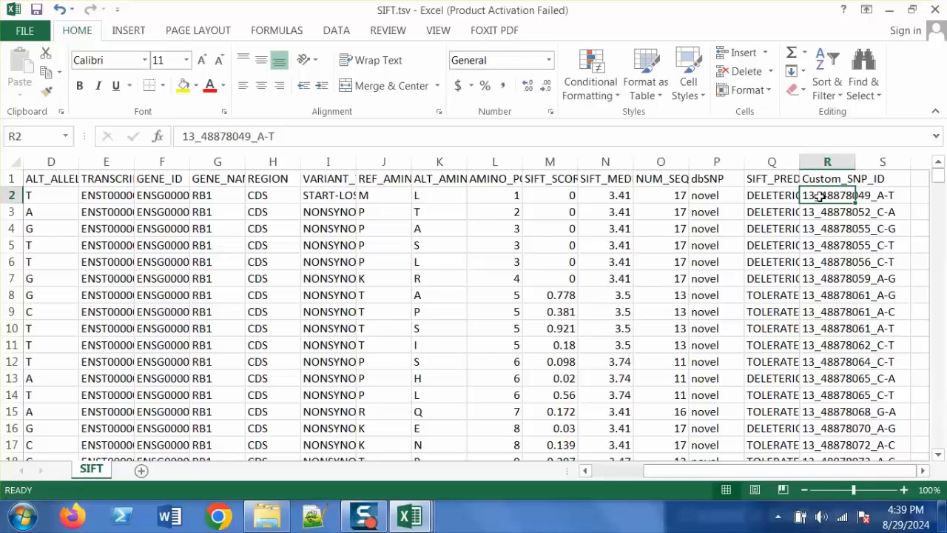
left_click(778, 194)
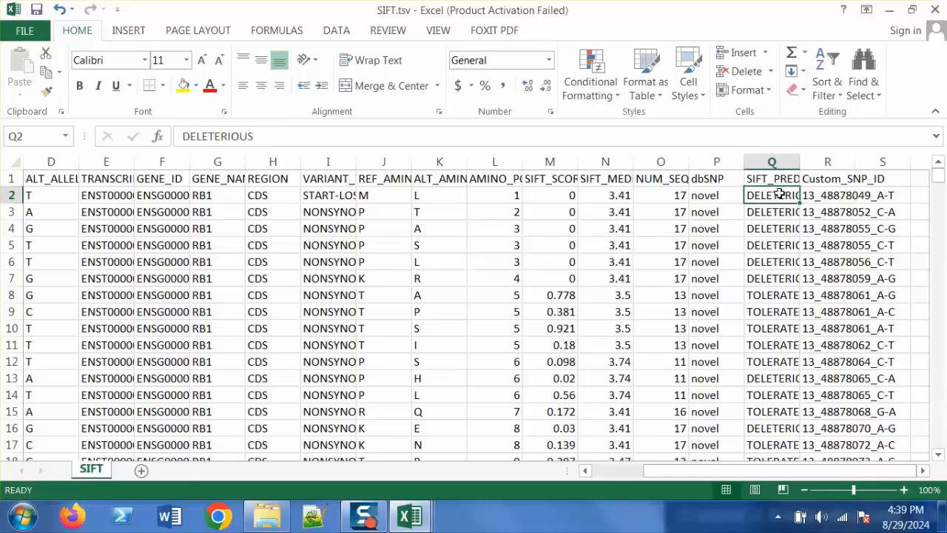
left_click(777, 180)
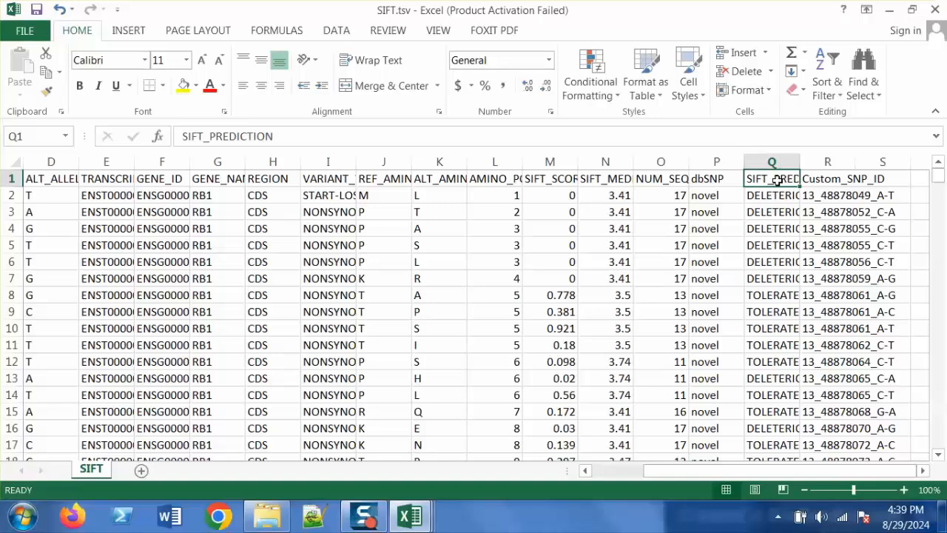
left_click_drag(718, 161, 3, 194)
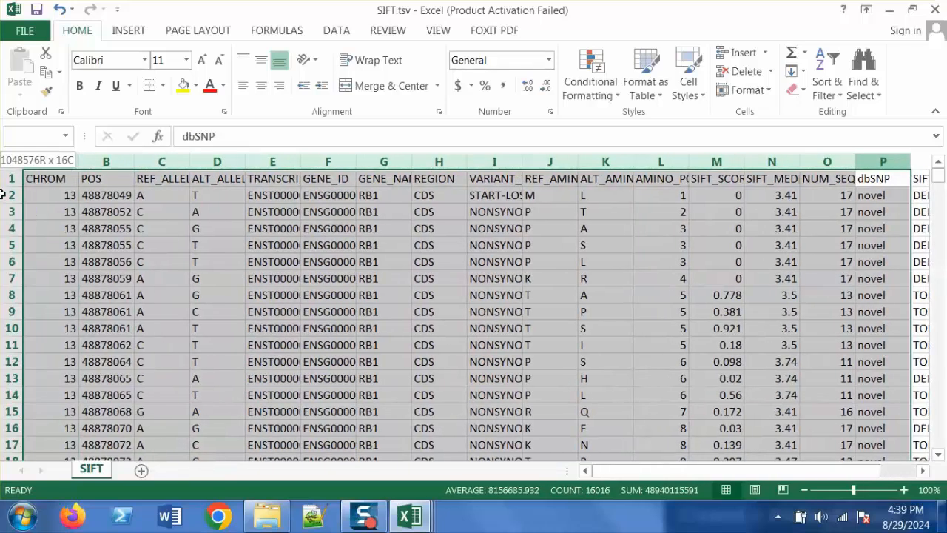
right_click(210, 161)
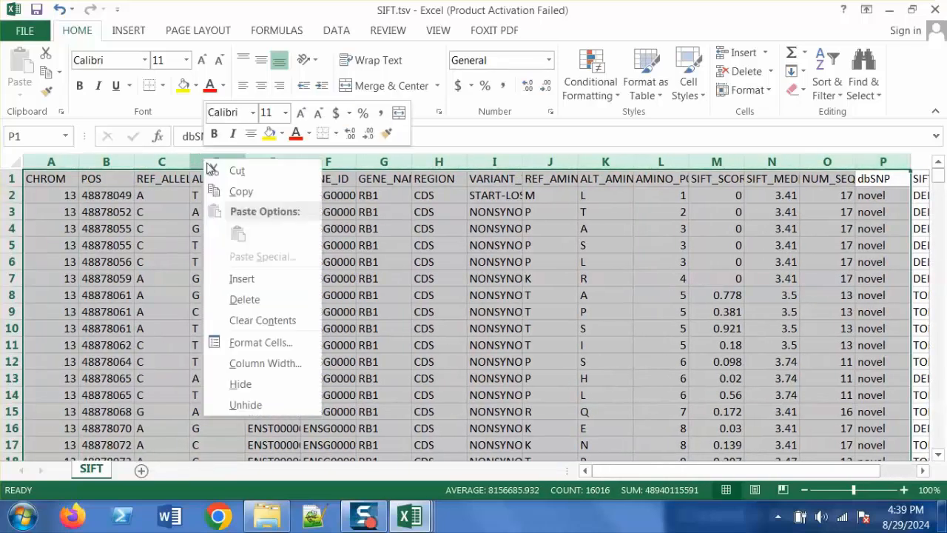
left_click(260, 300)
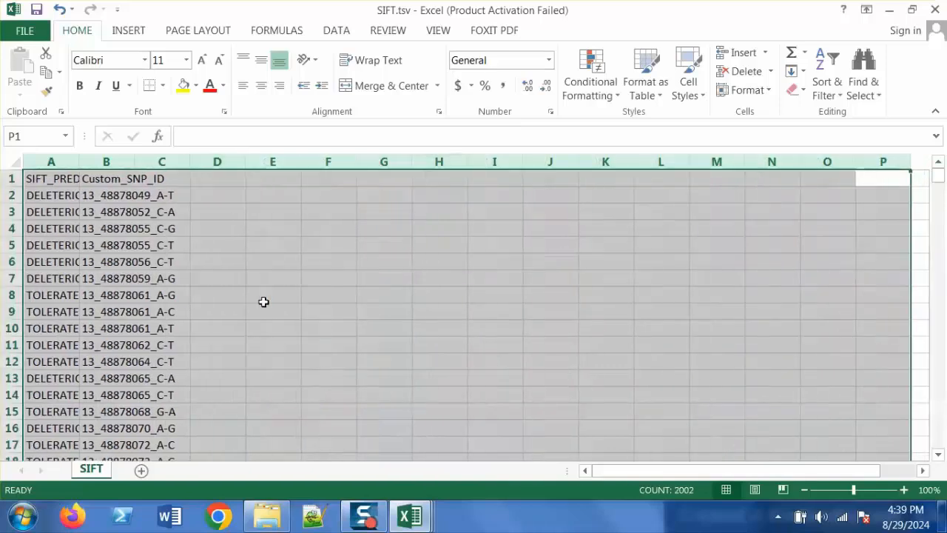
Save SIFT.tsv in its tab-delimited text format and close it without saving again
key("ctrl+s")
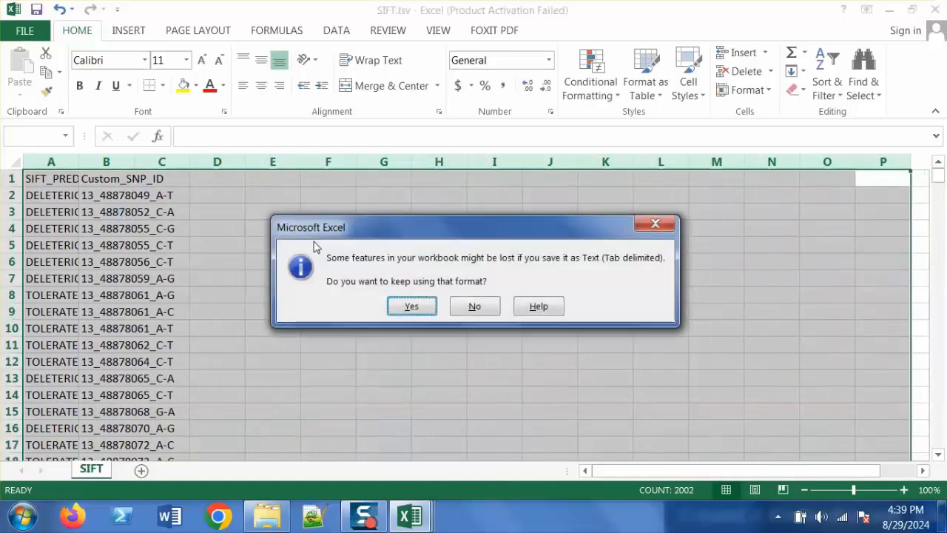
left_click(417, 305)
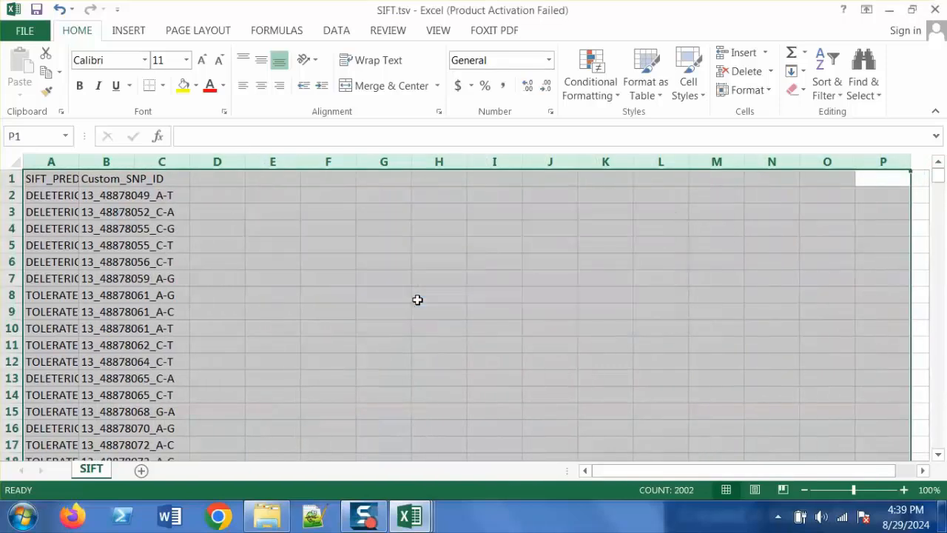
left_click(941, 9)
left_click(484, 277)
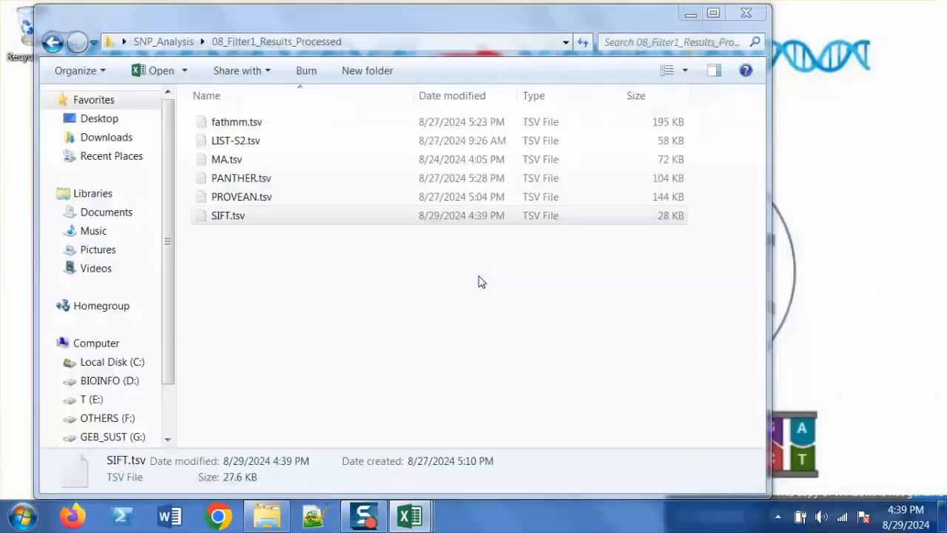
Switch to the open PROVEAN.tsv workbook and compare the cutoffs in its two PREDICTION headers
mouse_move(413, 511)
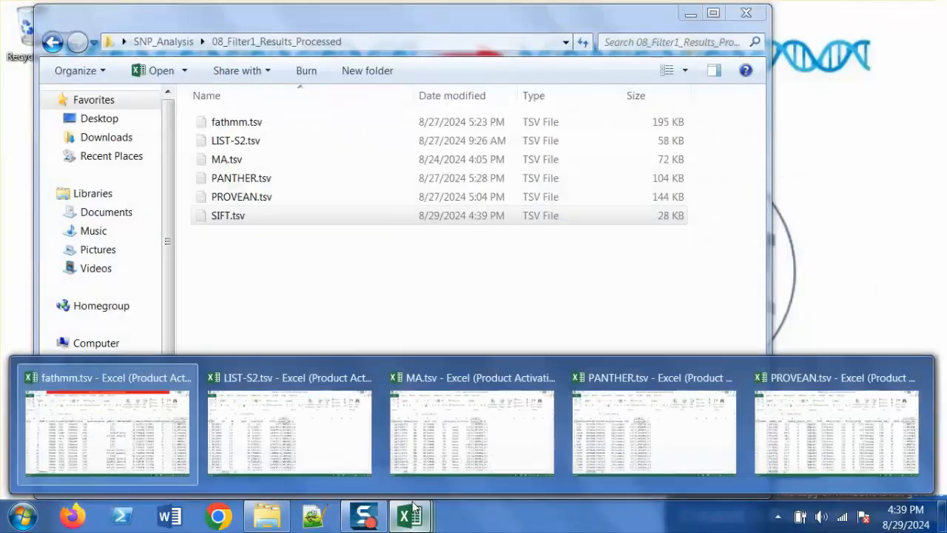
left_click(802, 444)
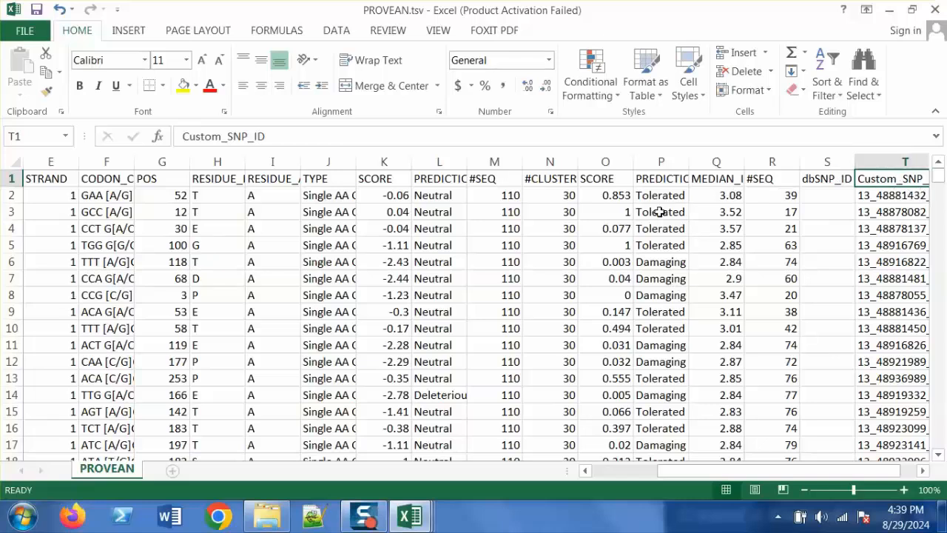
left_click(437, 180)
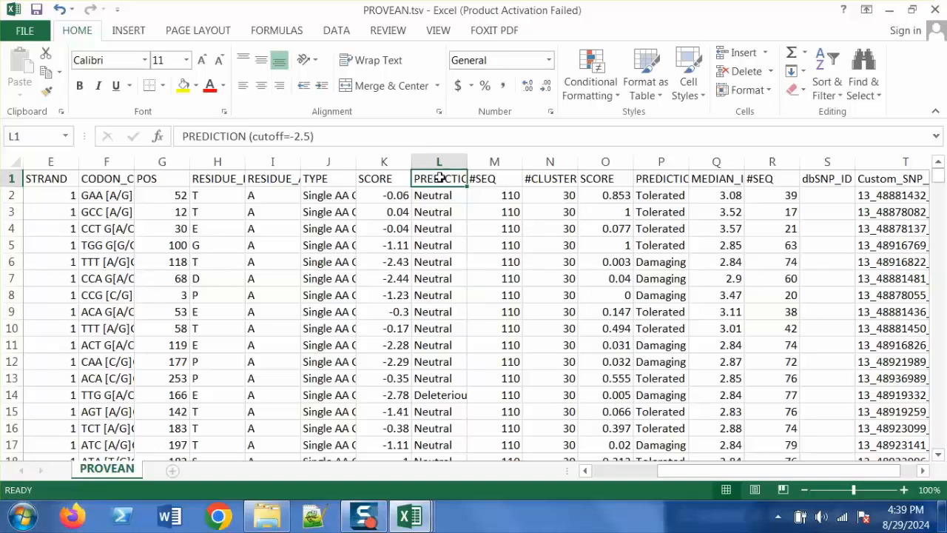
left_click(666, 178)
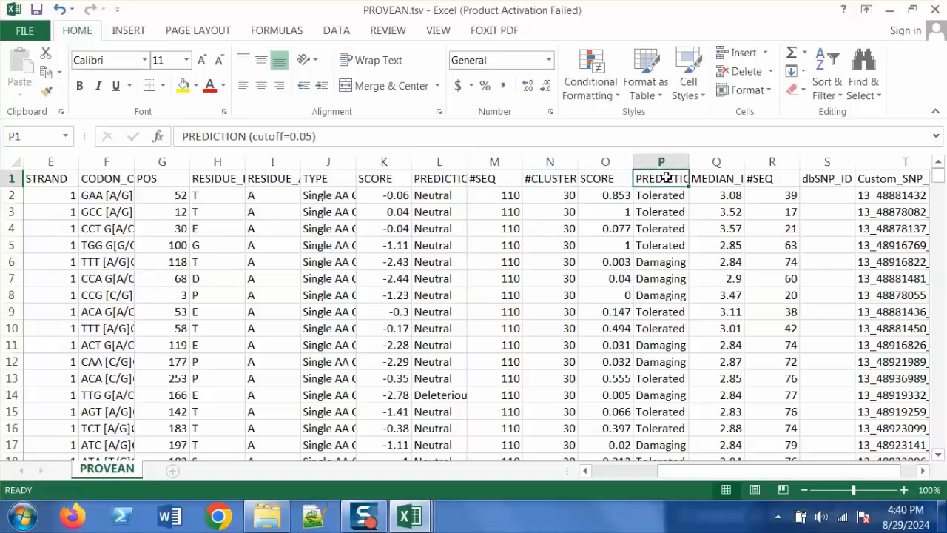
Delete columns M through S (#SEQ to dbSNP_ID), between the first PREDICTION column and Custom_SNP_ID
left_click(441, 178)
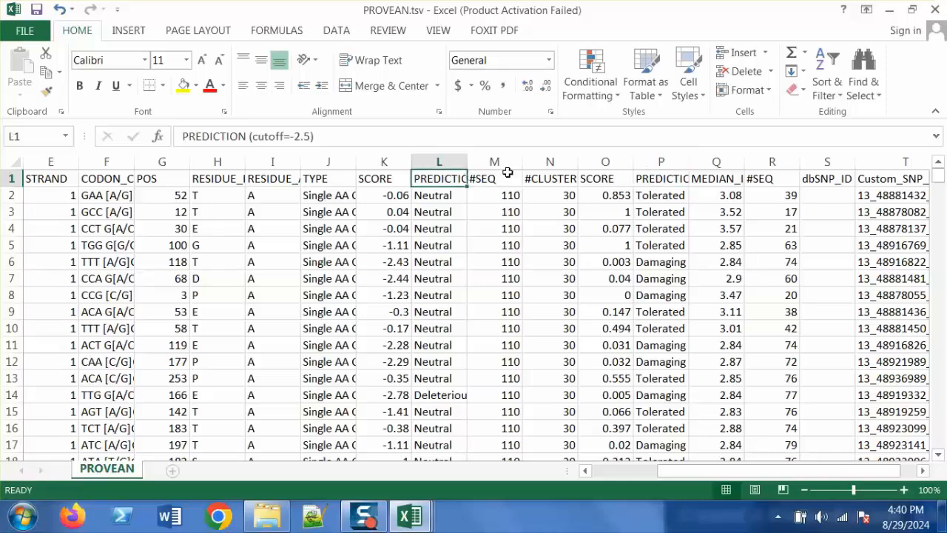
left_click_drag(490, 160, 823, 157)
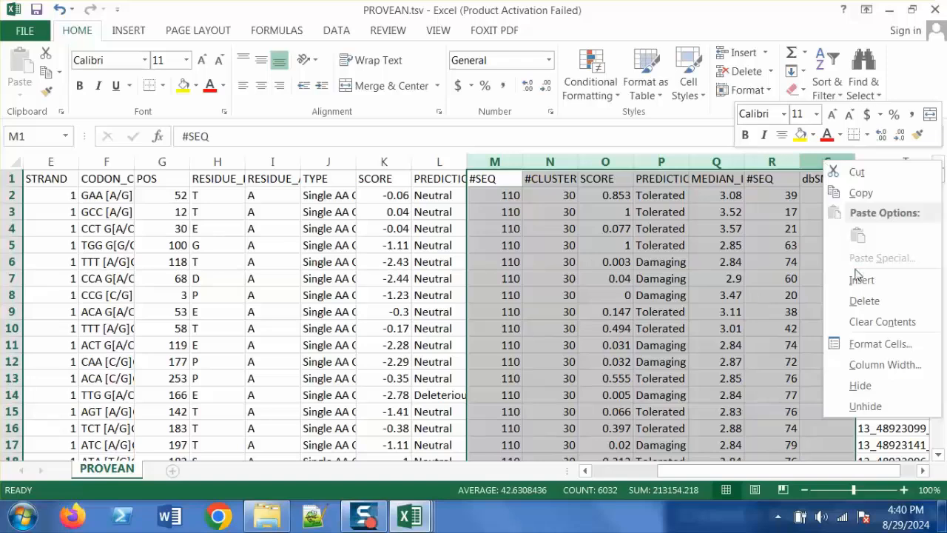
left_click(864, 300)
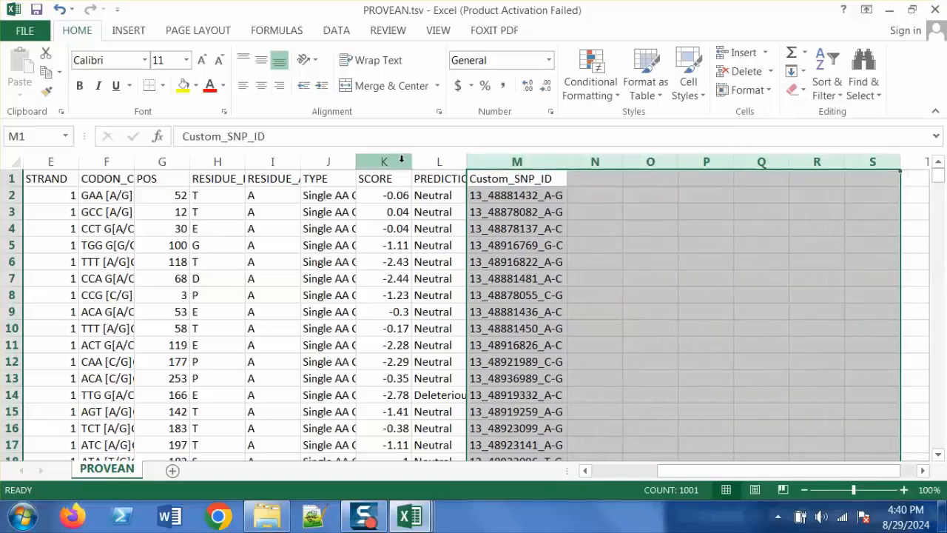
Delete columns A through K (#ROW_NO to SCORE), in front of the PREDICTION column
left_click_drag(384, 161, 4, 178)
right_click(166, 167)
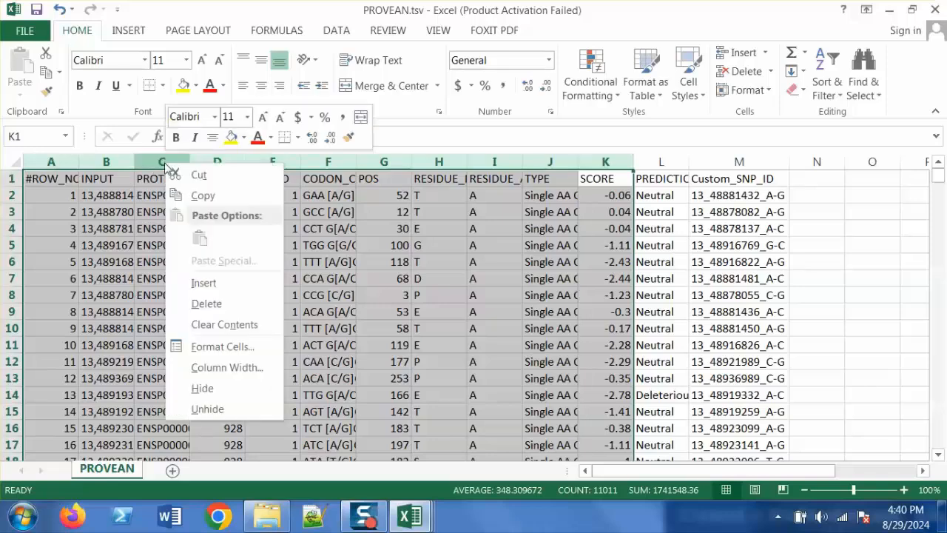
left_click(222, 303)
Save PROVEAN.tsv in its tab-delimited text format and close it without saving again
key("ctrl+s")
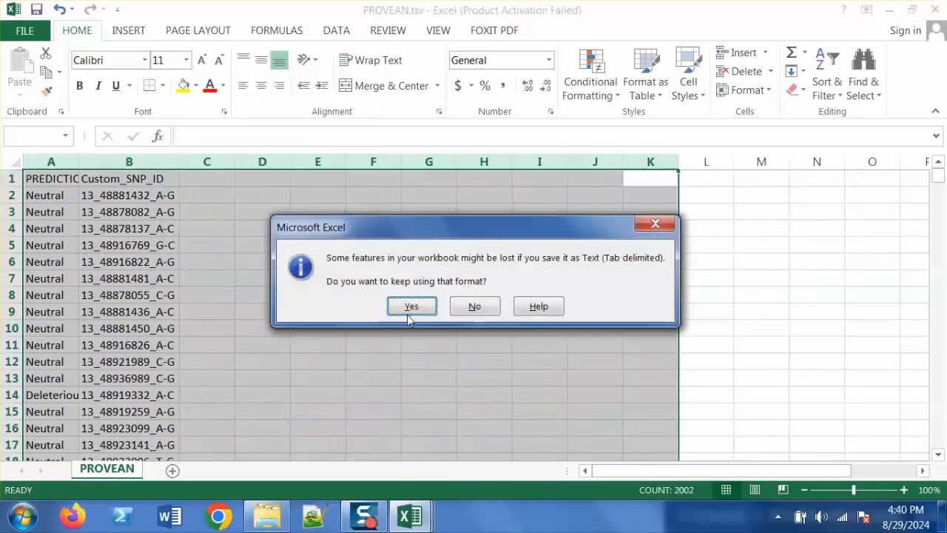
left_click(415, 305)
left_click(936, 9)
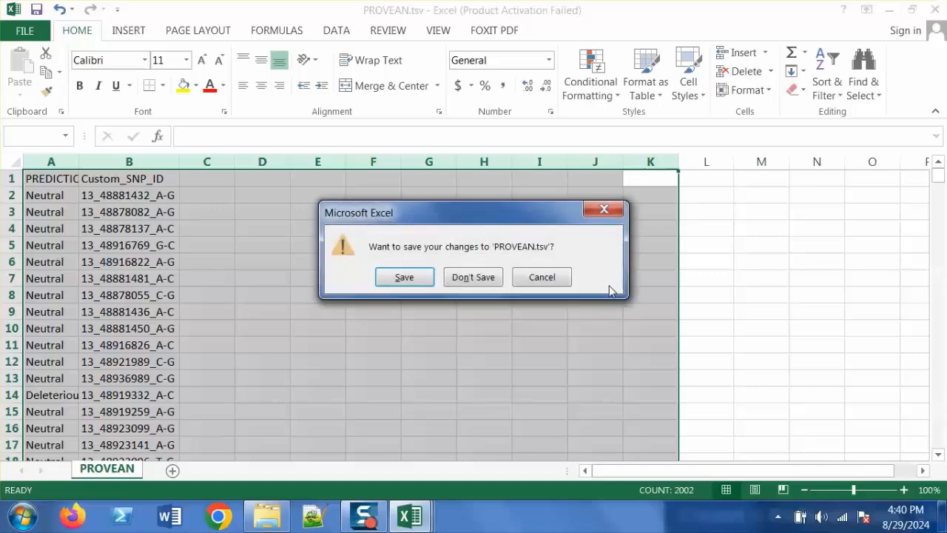
left_click(477, 279)
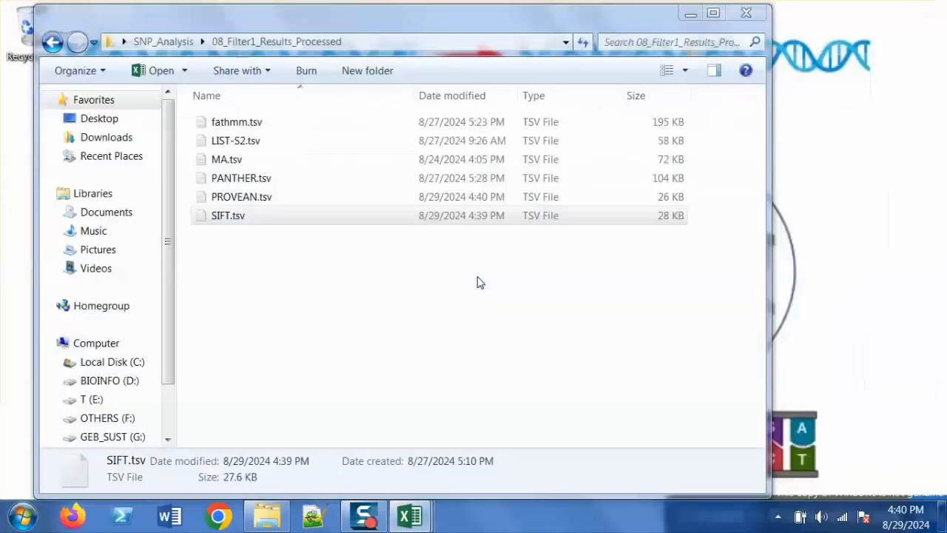
Switch to the open PANTHER.tsv workbook and delete every column except message and Custom_SNP_ID
left_click(411, 516)
left_click(677, 439)
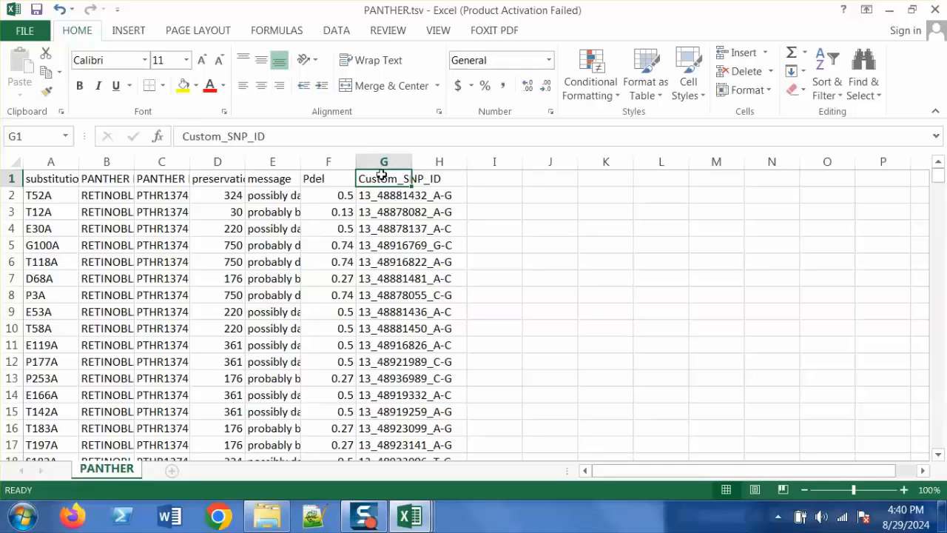
left_click(287, 179)
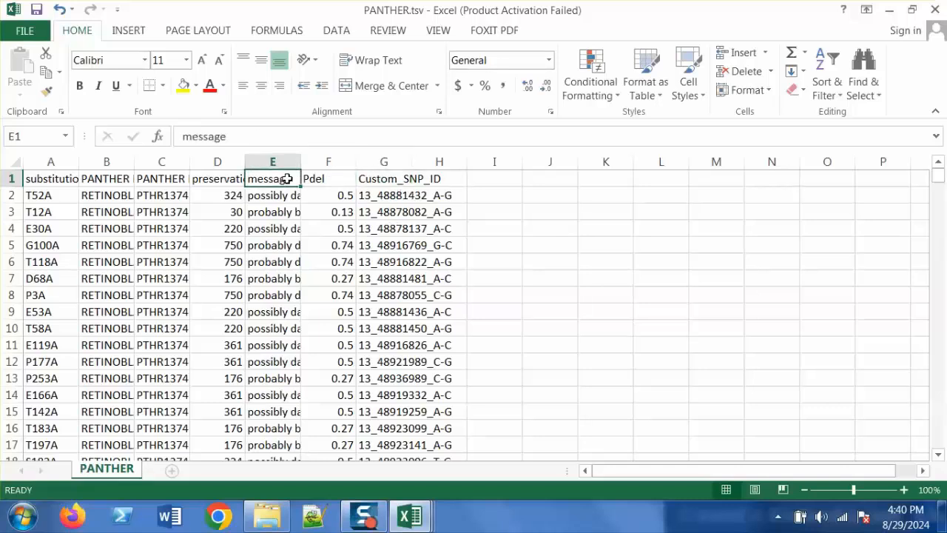
left_click_drag(230, 161, 44, 162)
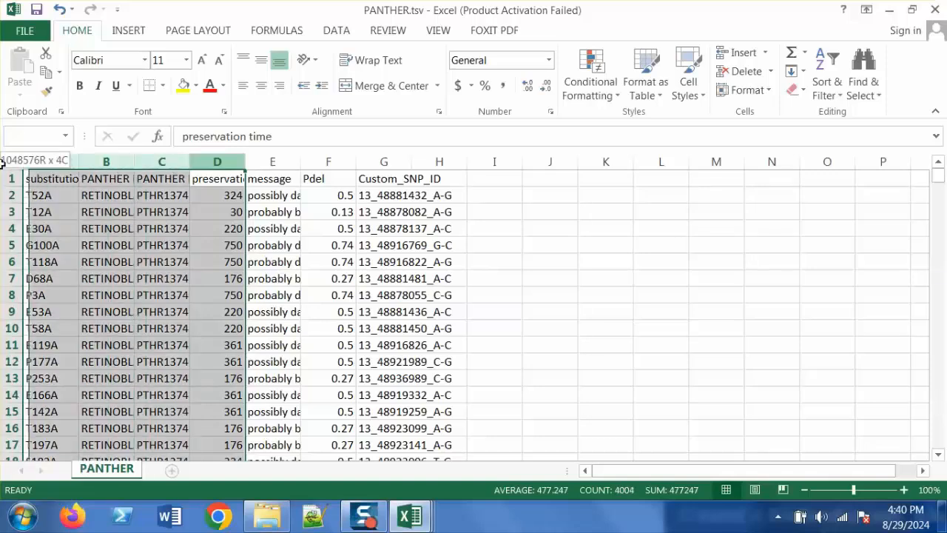
right_click(132, 161)
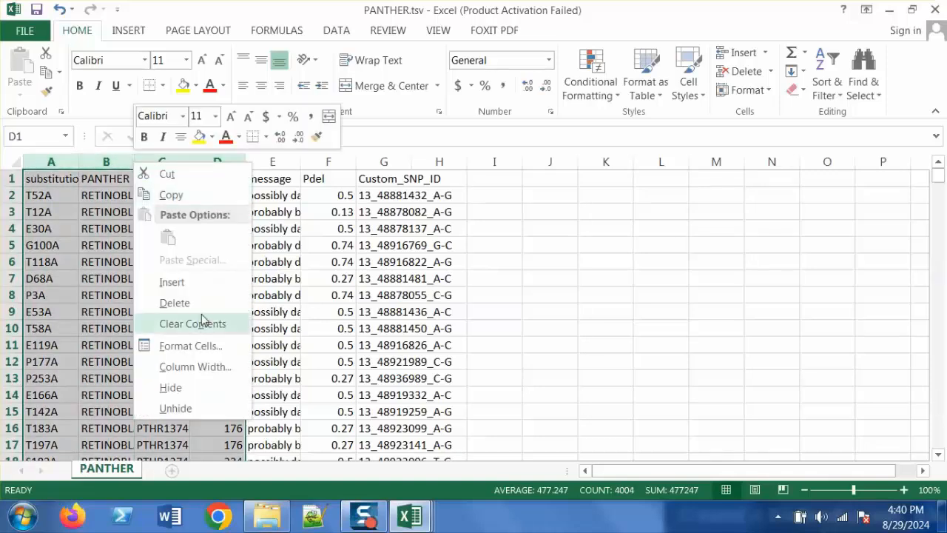
left_click(201, 303)
left_click(119, 161)
right_click(121, 162)
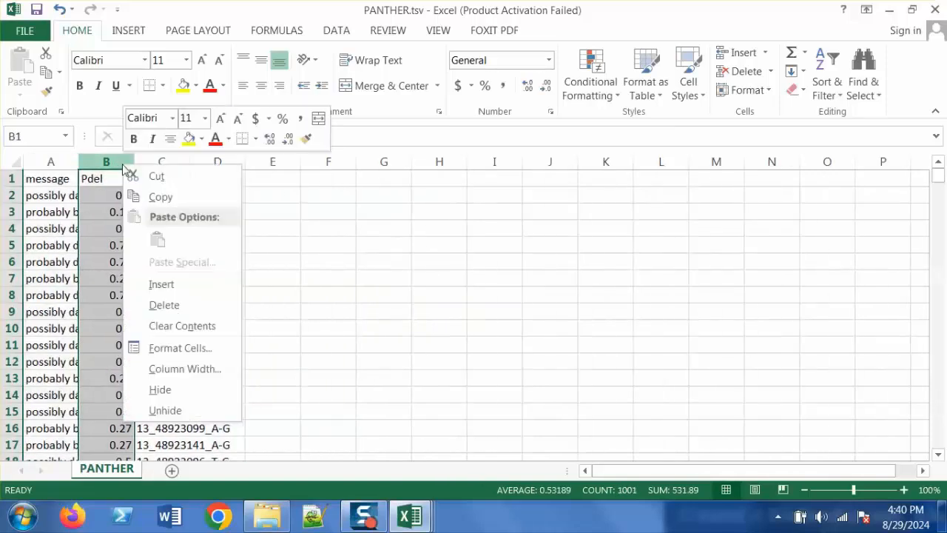
left_click(174, 304)
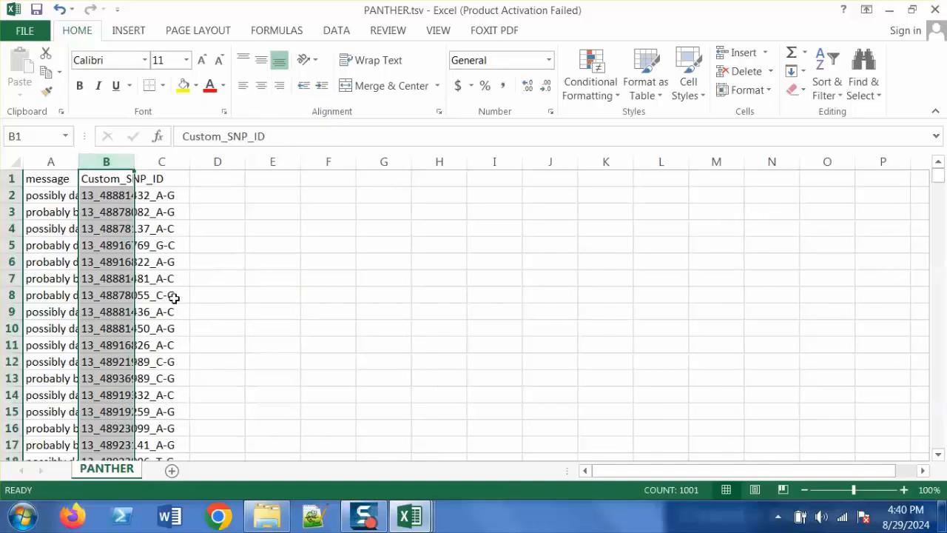
Save PANTHER.tsv in its tab-delimited text format and close it without saving again
key("ctrl+s")
left_click(407, 304)
left_click(936, 9)
left_click(477, 277)
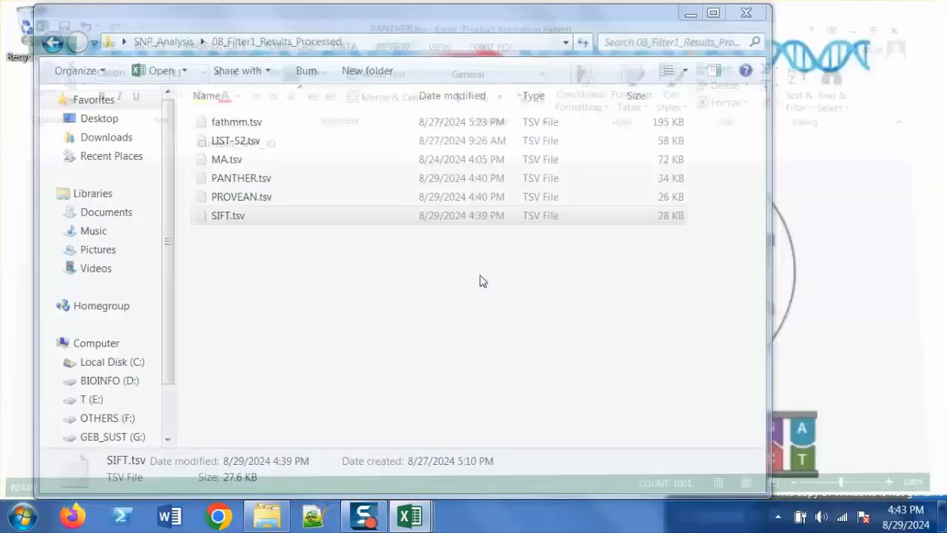
Switch to the open MA.tsv workbook and delete every column except Func. Impact and Custom_SNP_ID
mouse_move(409, 516)
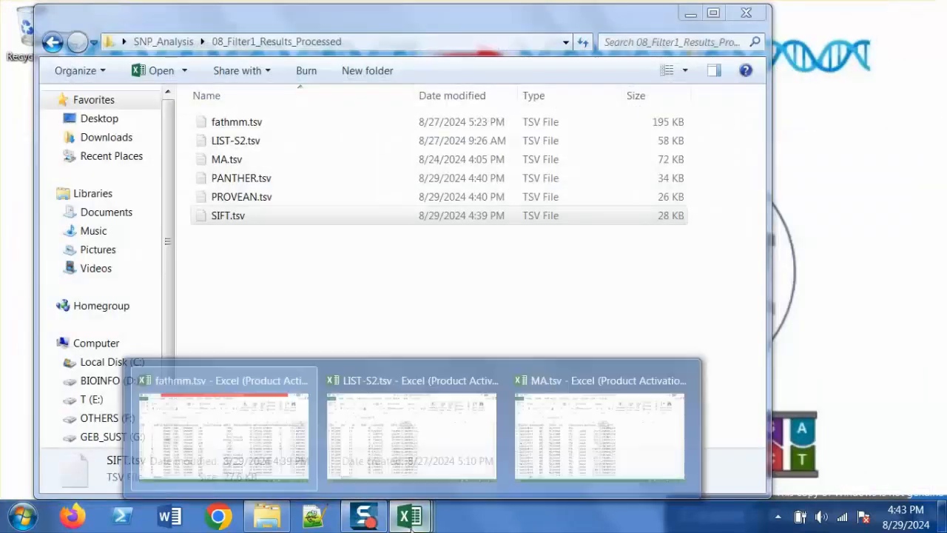
left_click(601, 453)
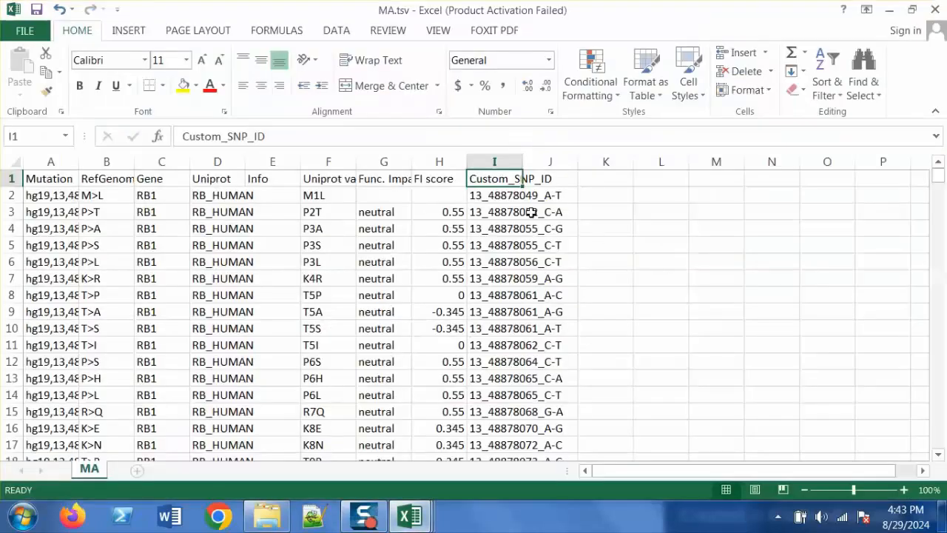
left_click(389, 179)
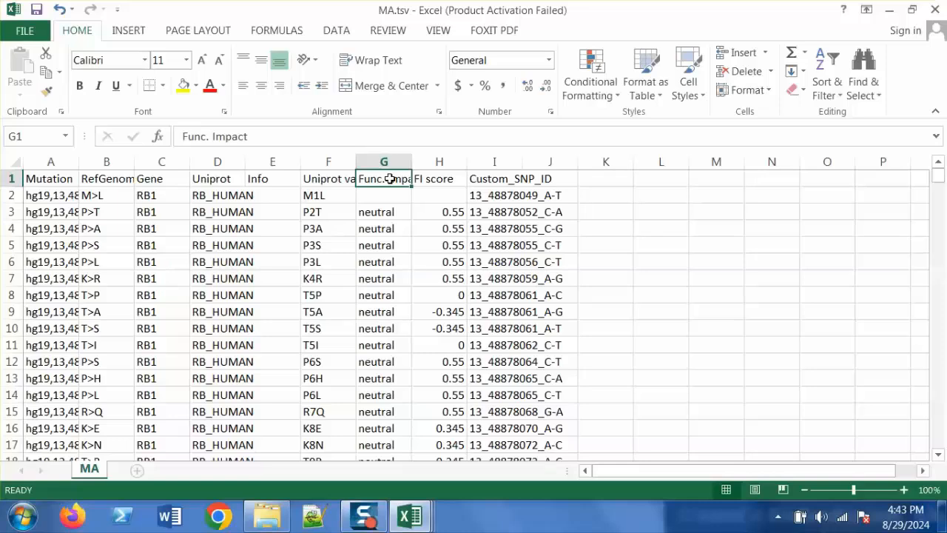
left_click_drag(344, 161, 11, 160)
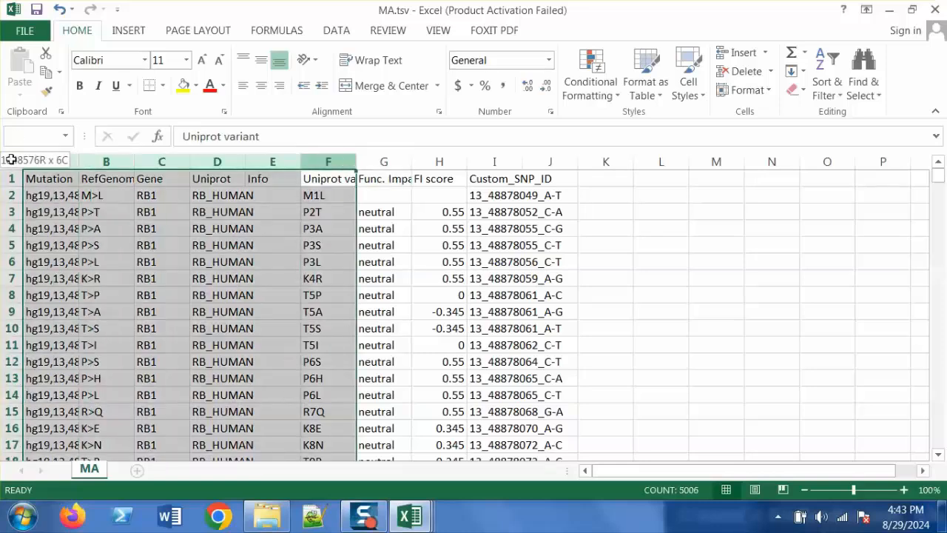
right_click(49, 160)
left_click(96, 302)
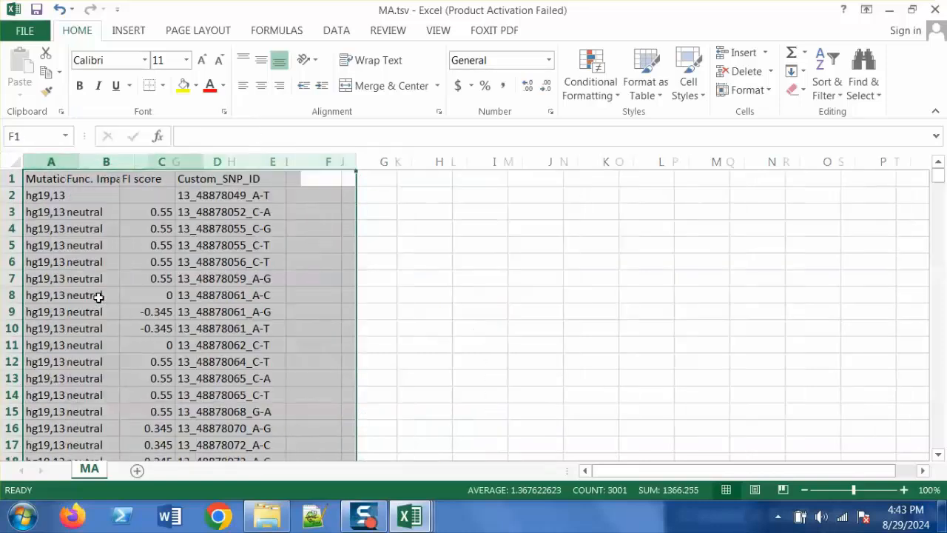
left_click(115, 161)
right_click(116, 161)
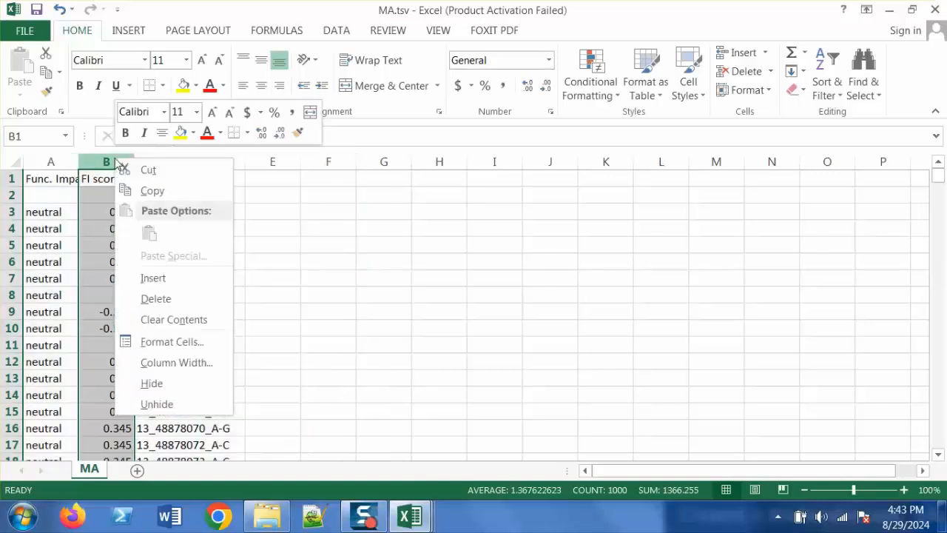
left_click(156, 298)
Save MA.tsv in its tab-delimited text format and close it without saving again
key("ctrl+s")
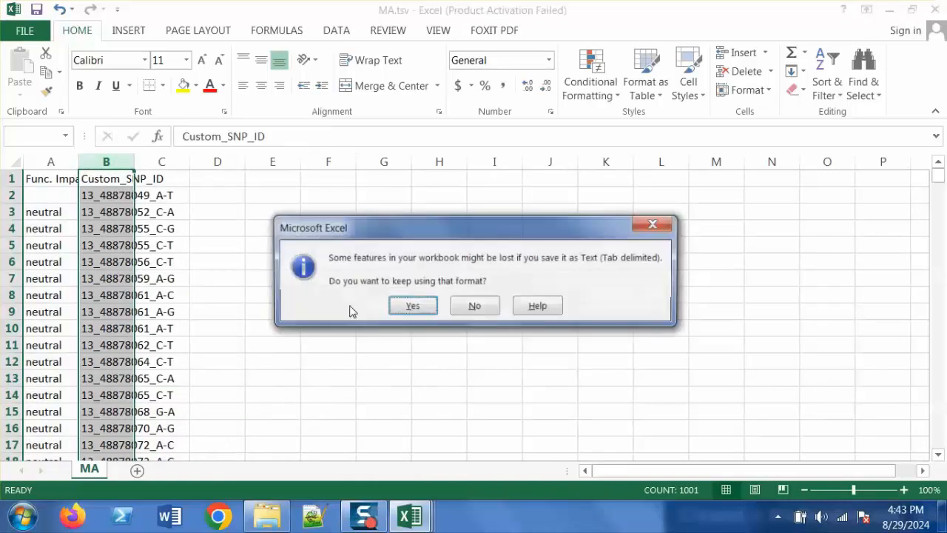
left_click(418, 307)
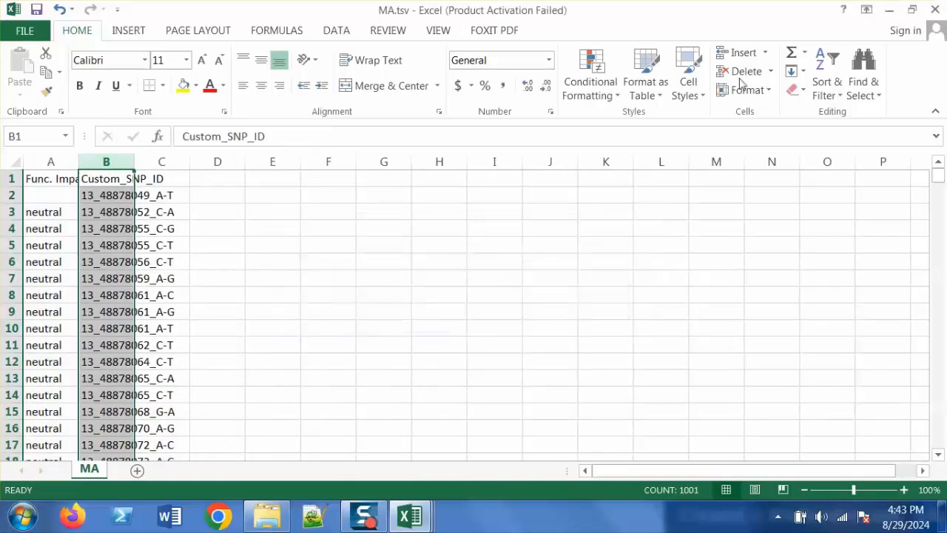
left_click(934, 9)
left_click(489, 280)
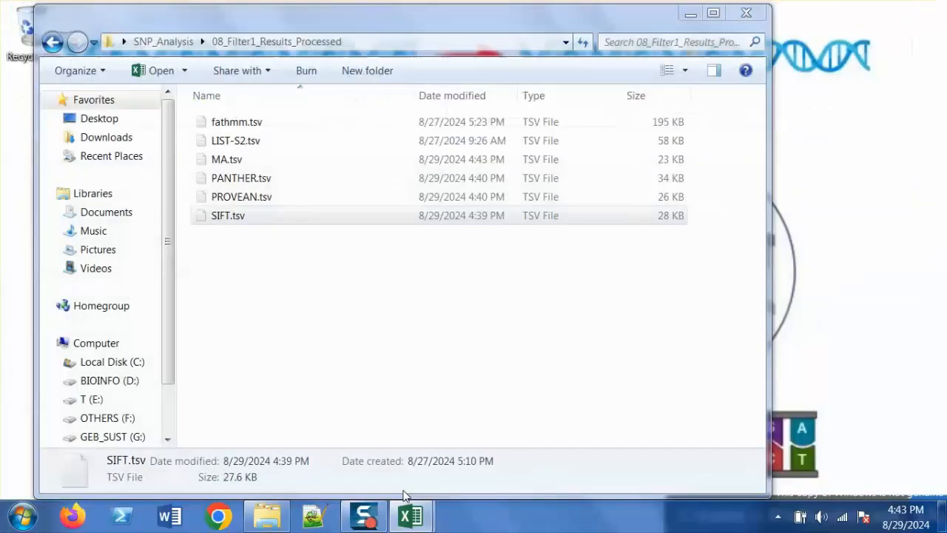
Switch to the open LIST-S2.tsv workbook and delete columns A through F (AC to Alt), keeping LIST-S2 score and Custom_SNP_ID
mouse_move(412, 516)
left_click(529, 429)
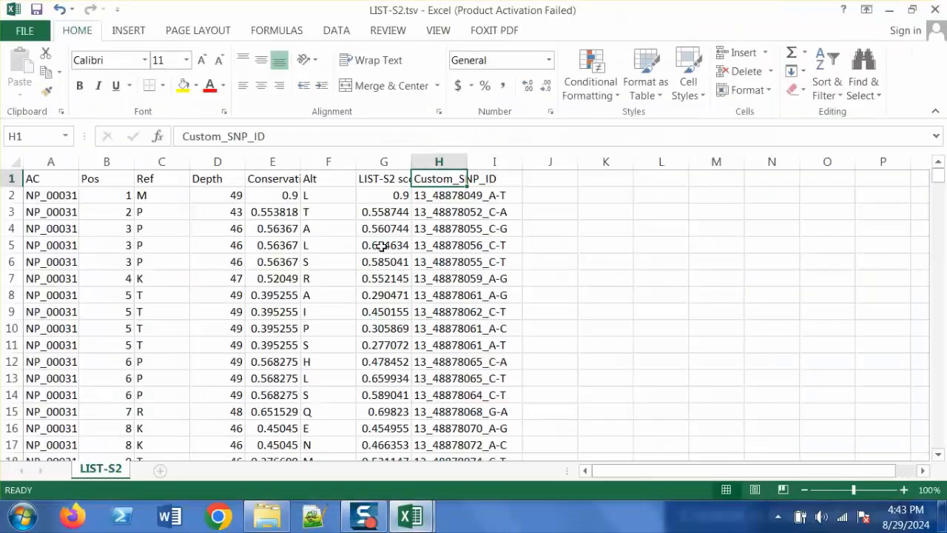
left_click(395, 179)
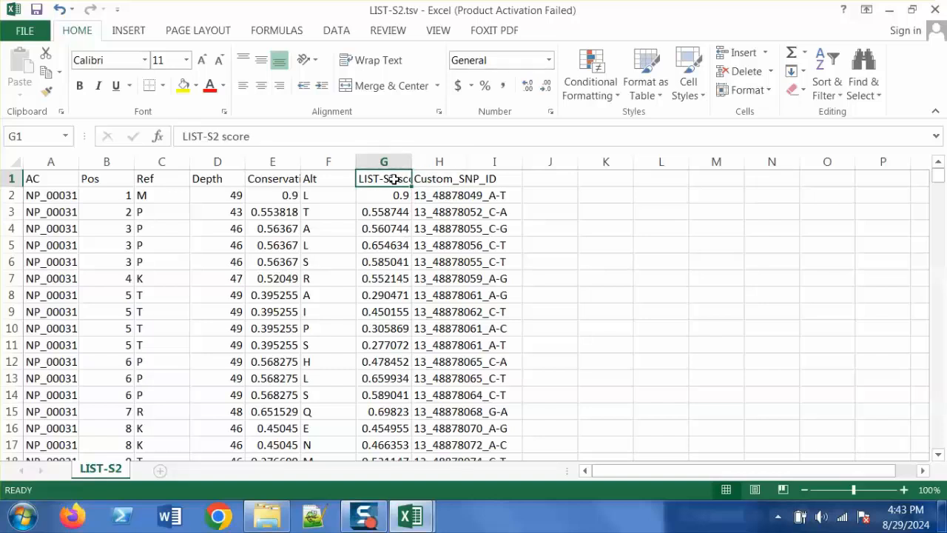
left_click_drag(328, 161, 3, 173)
right_click(126, 160)
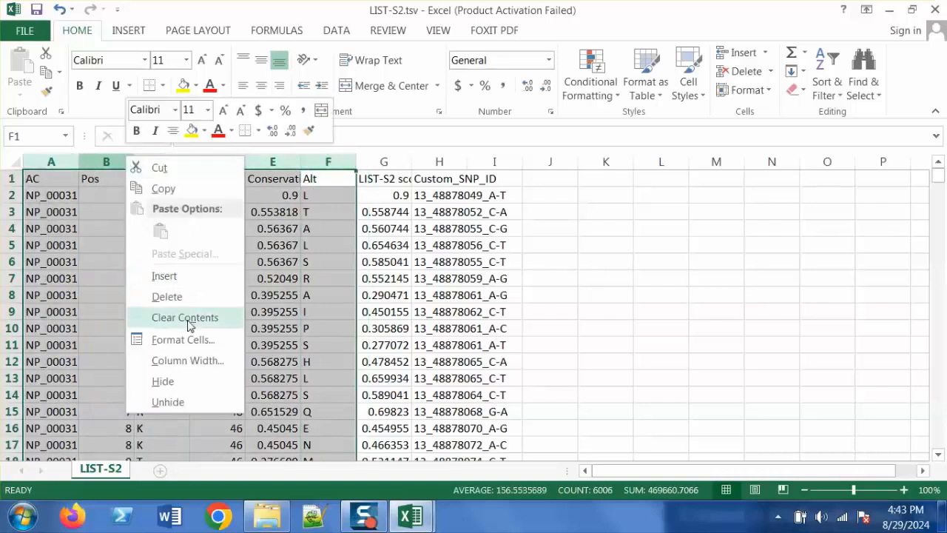
left_click(167, 296)
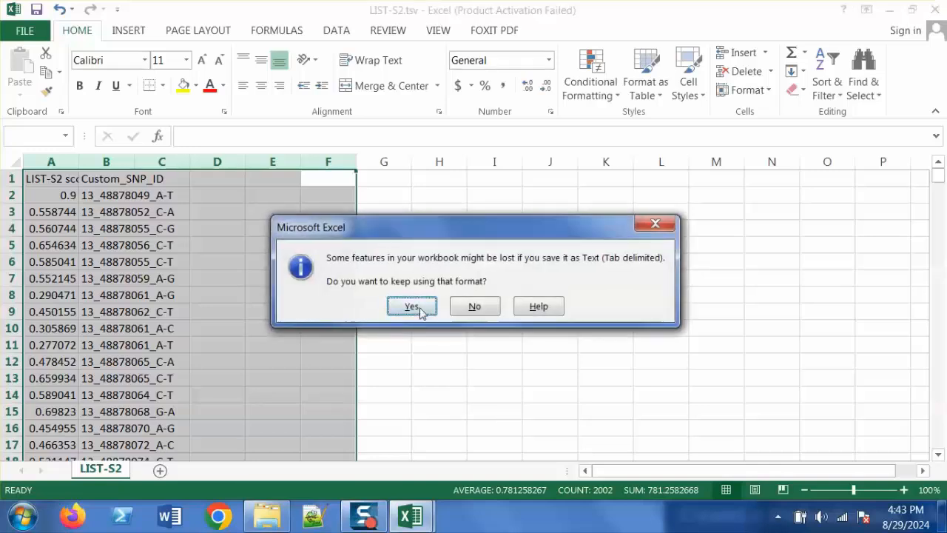
Save LIST-S2.tsv in its tab-delimited text format and close it without saving again
left_click(417, 308)
left_click(934, 7)
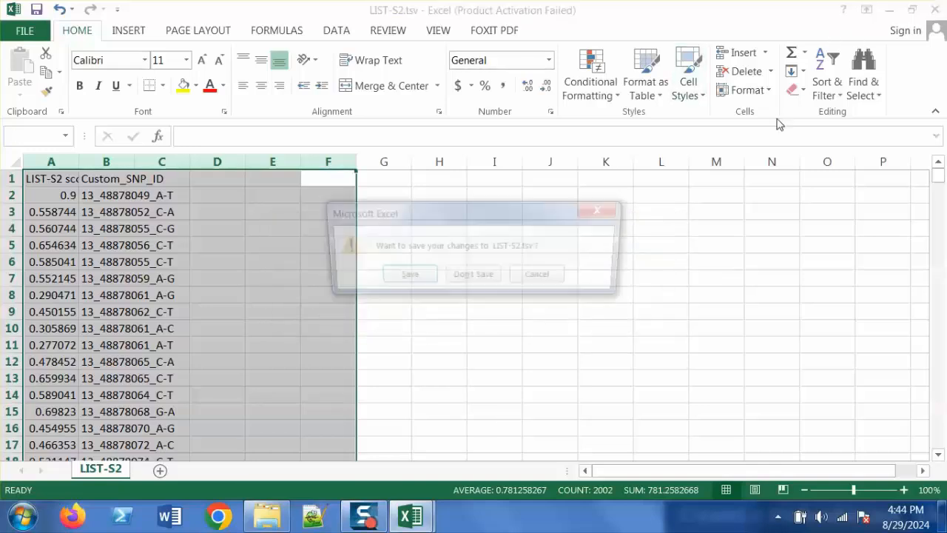
left_click(491, 278)
Switch to the open fathmm.tsv workbook, check the Prediction and Substitution headers, and delete columns A through C (# to Protein ID)
left_click(411, 516)
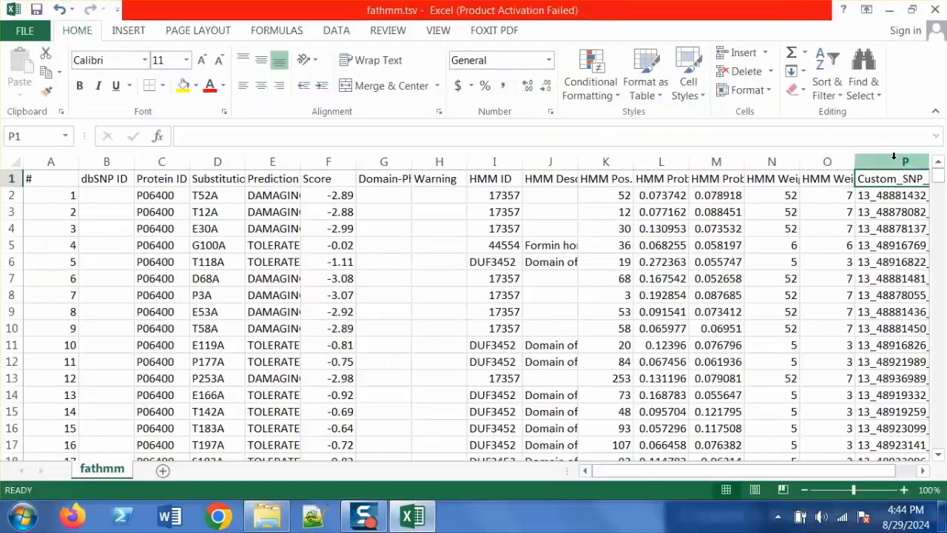
left_click(263, 181)
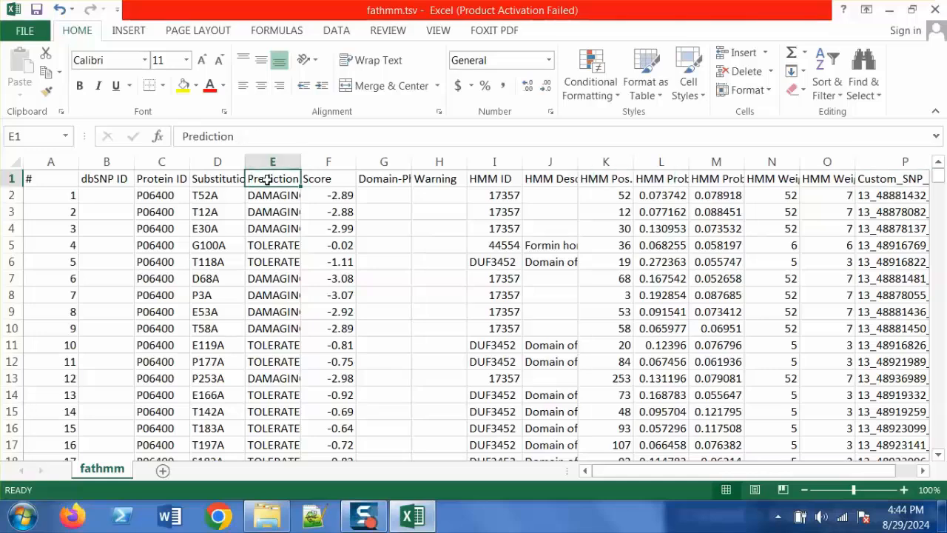
double_click(228, 179)
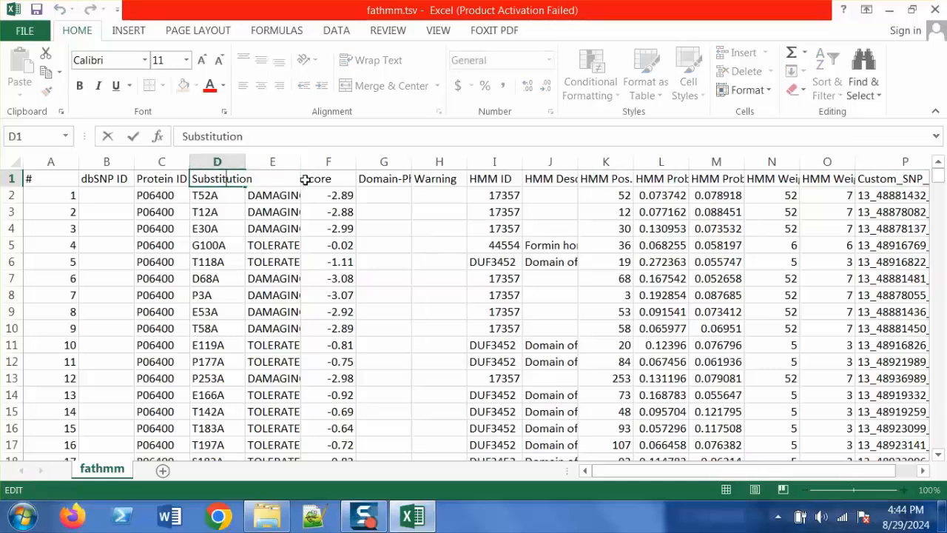
key("Return")
left_click(239, 178)
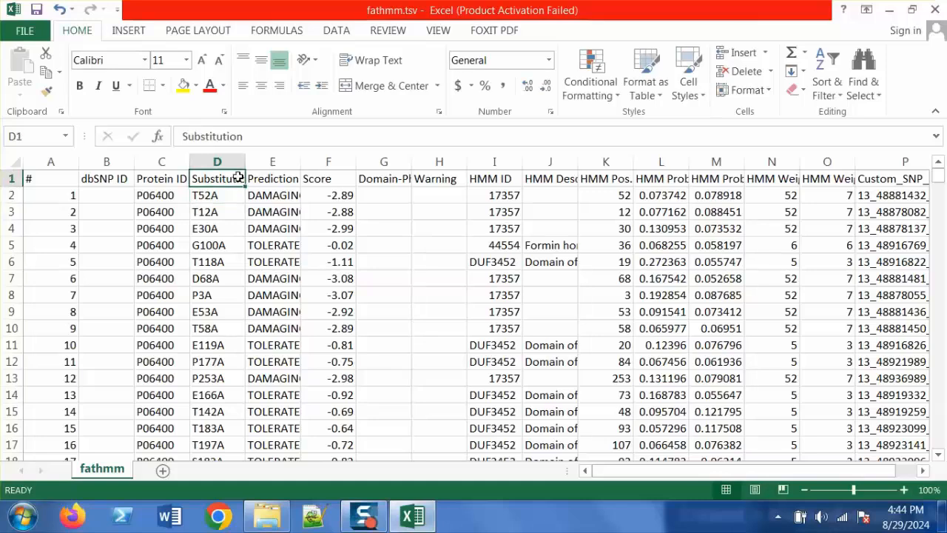
left_click_drag(178, 161, 44, 161)
right_click(110, 161)
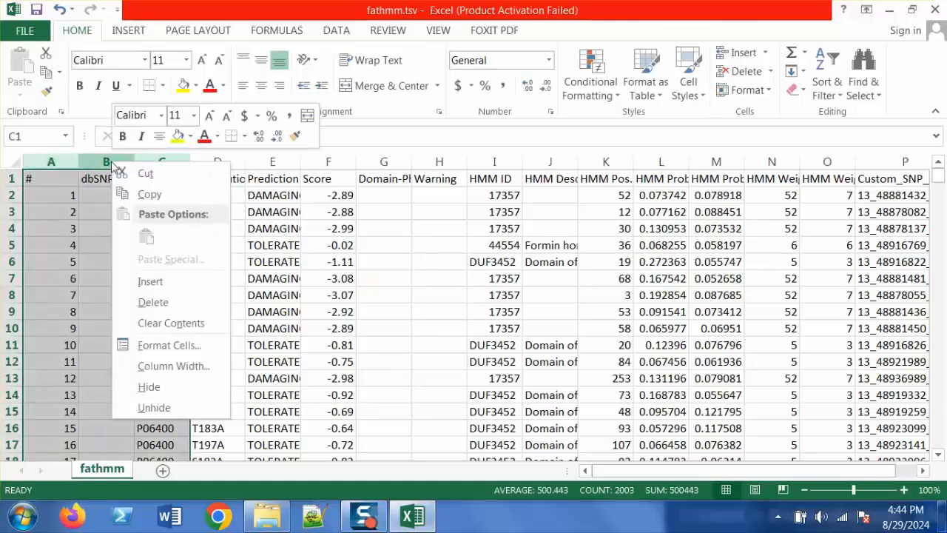
left_click(173, 304)
Delete columns C through L, from Score to the last HMM column before Custom_SNP_ID, and save fathmm.tsv in its tab-delimited text format
left_click_drag(153, 161, 663, 167)
right_click(662, 167)
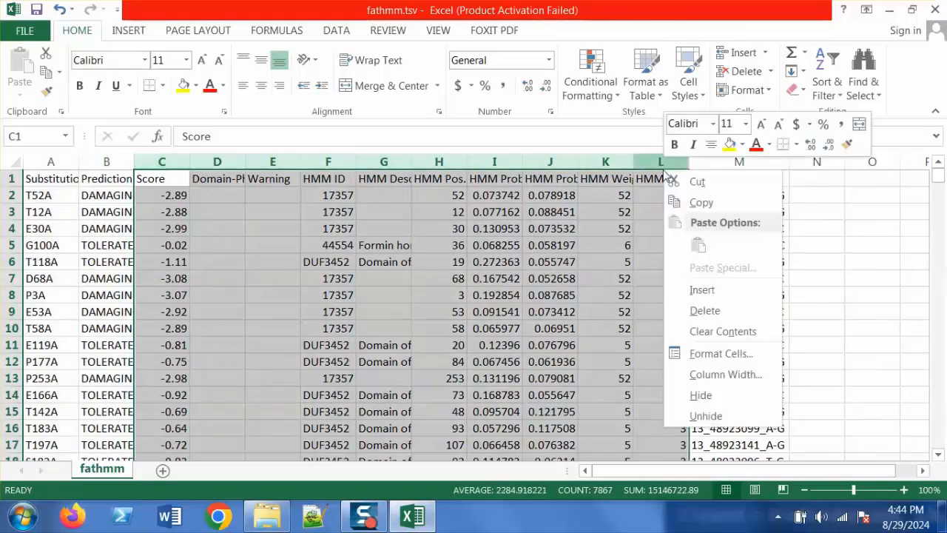
left_click(712, 311)
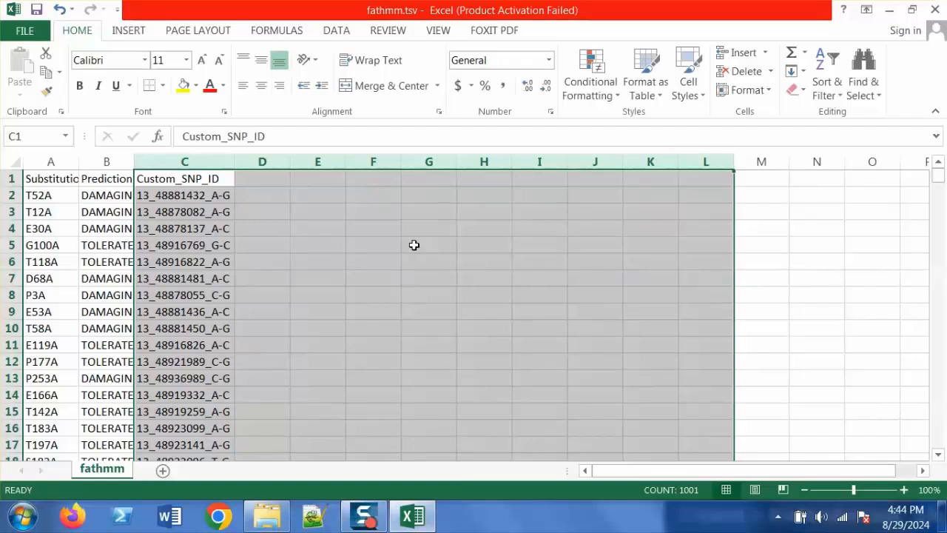
key("ctrl+s")
left_click(417, 303)
Switch to the file explorer, open the 05_Merged_Databases folder inside SNP_Analysis, and select Merged_SNP.tsv
left_click(267, 516)
left_click(140, 42)
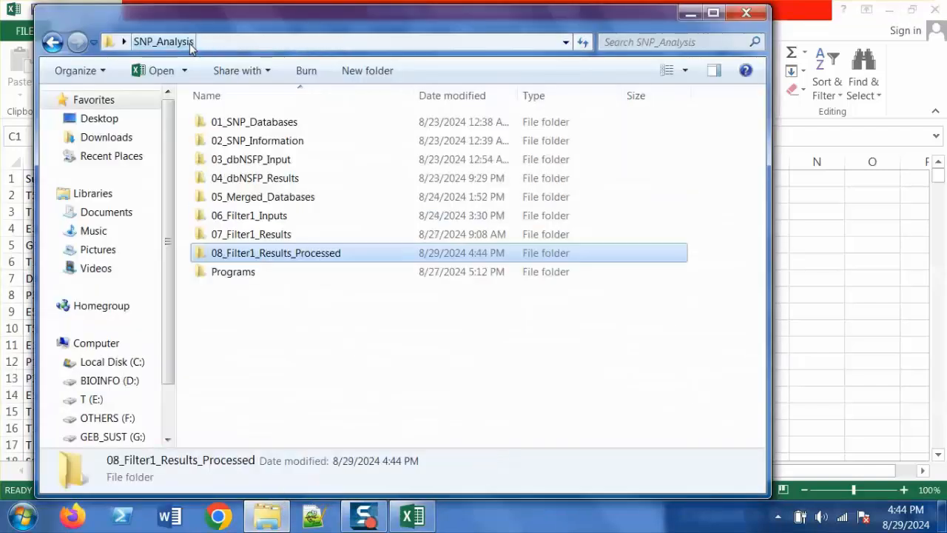
left_click(308, 200)
double_click(309, 201)
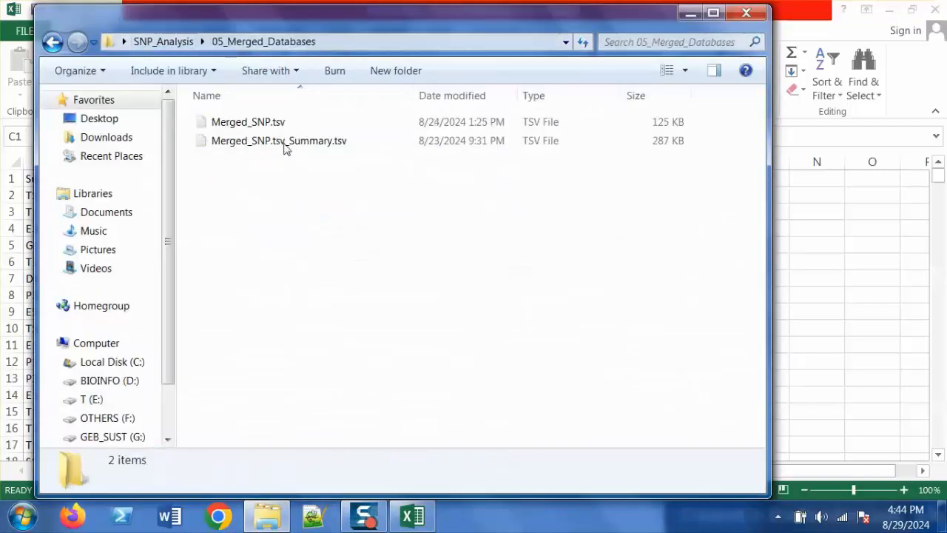
left_click(277, 122)
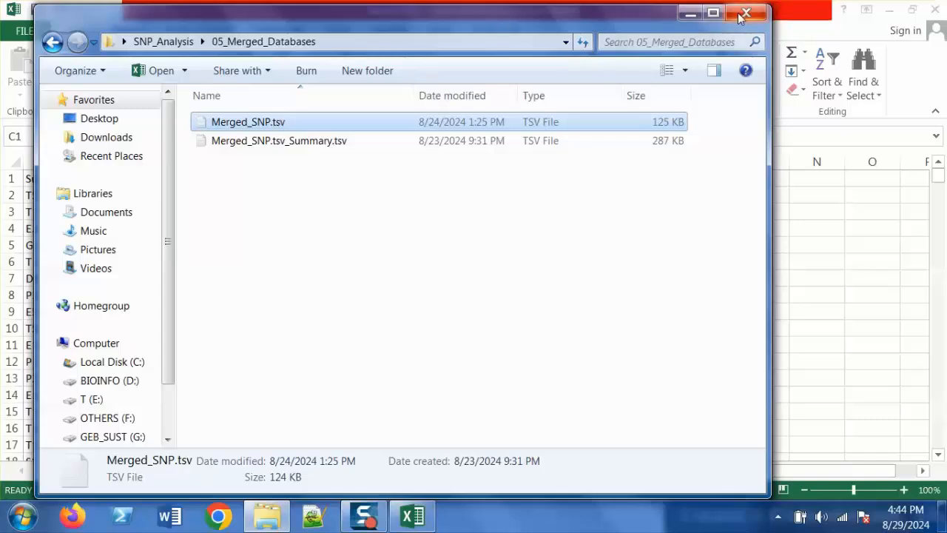
Paste the copied Merged_SNP.tsv into the 08_Filter1_Results_Processed folder inside SNP_Analysis and open the pasted file
left_click(162, 42)
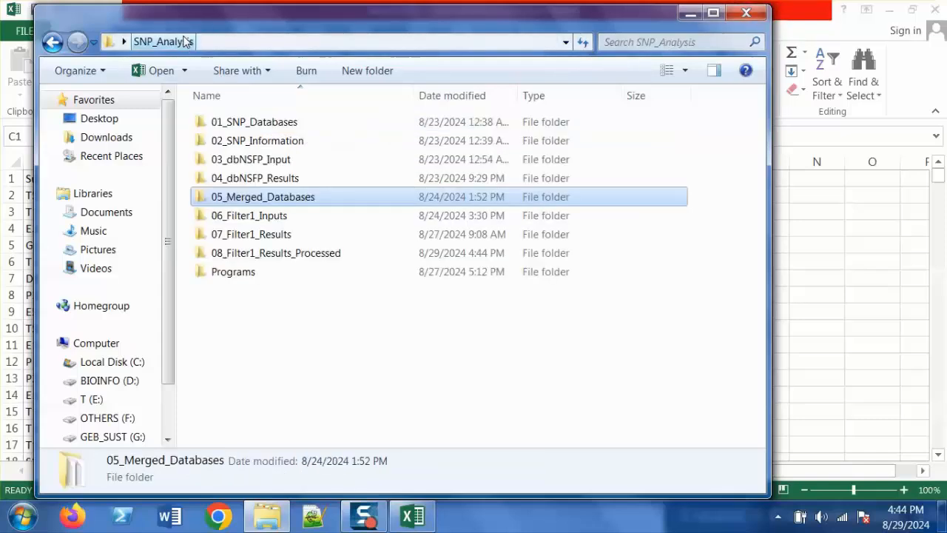
double_click(300, 251)
key("ctrl+v")
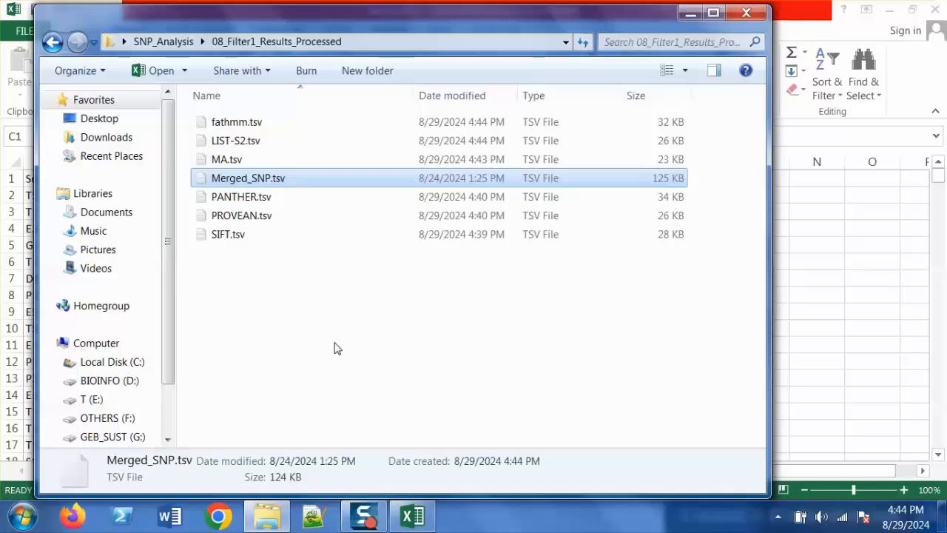
left_click(337, 349)
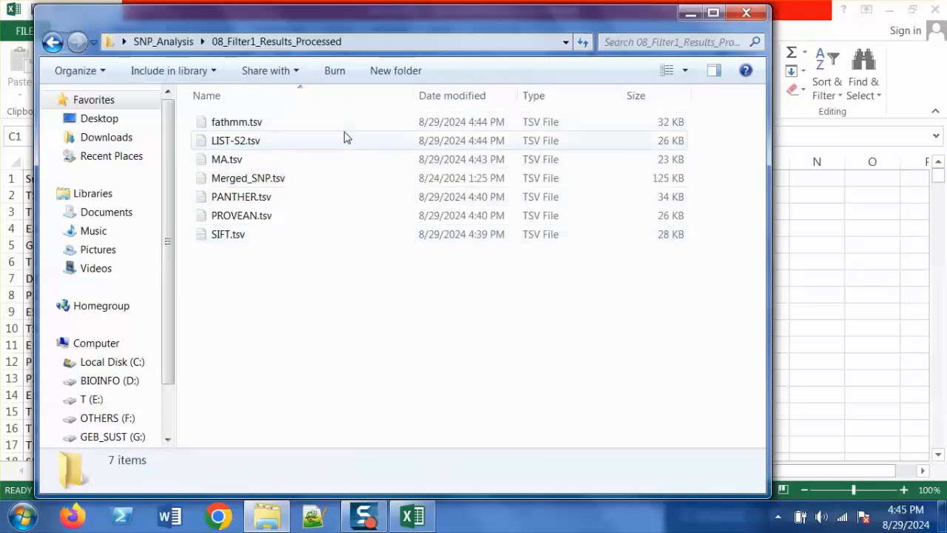
double_click(345, 182)
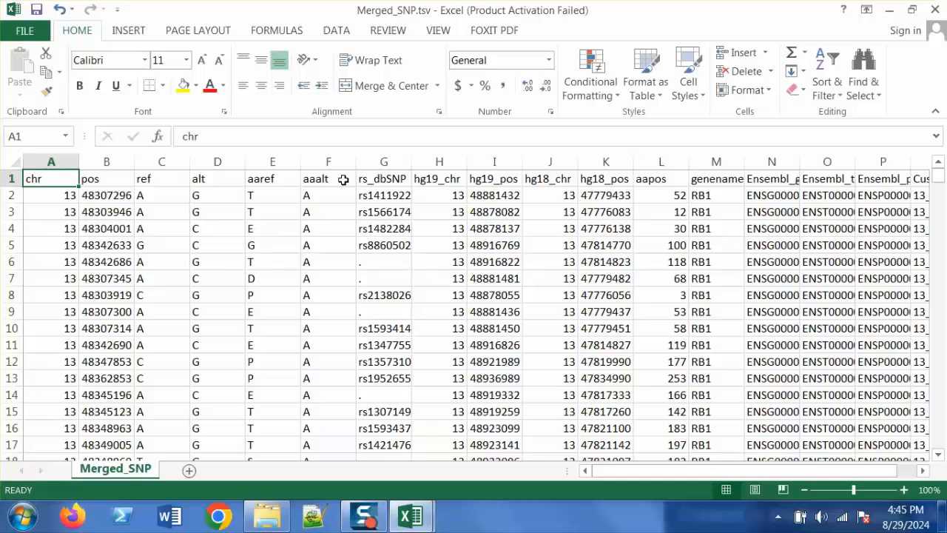
Review the Merged_SNP.tsv header row, checking the hg19, ref/alt, amino acid, Ensembl ID and Custom_SNP_ID columns to decide which to keep
left_click(451, 178)
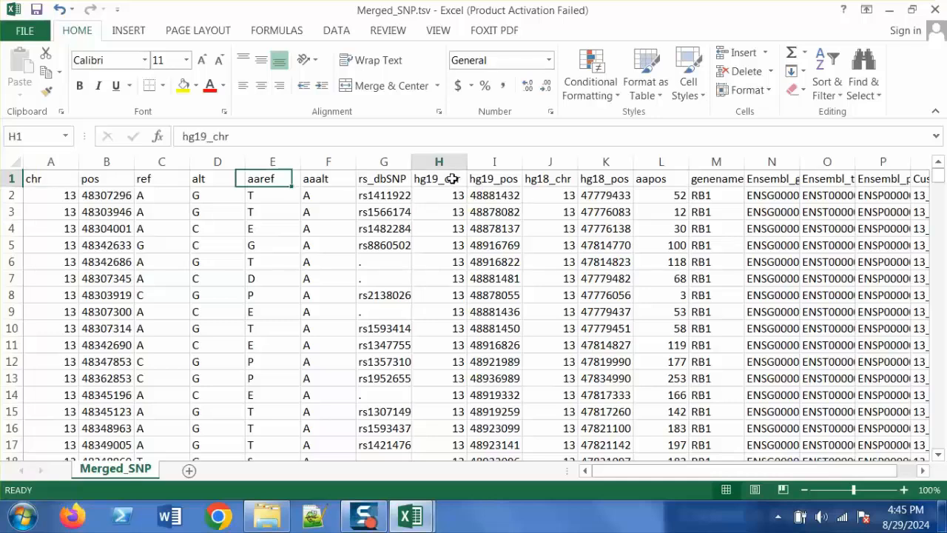
left_click(512, 181)
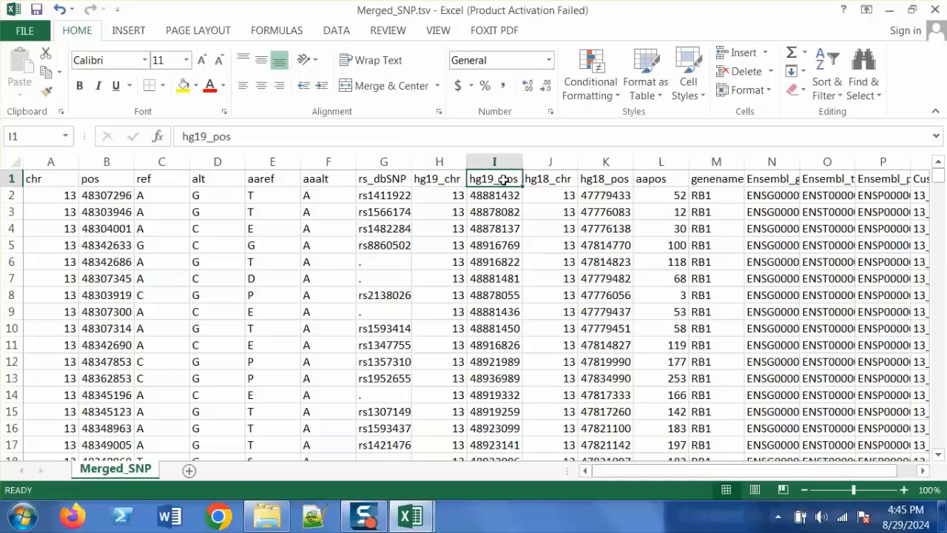
left_click(172, 180)
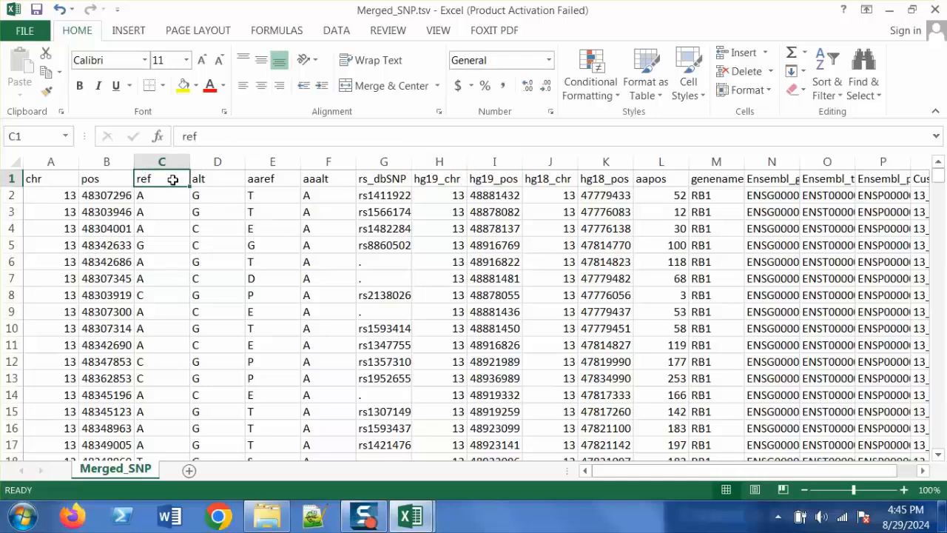
left_click(226, 184)
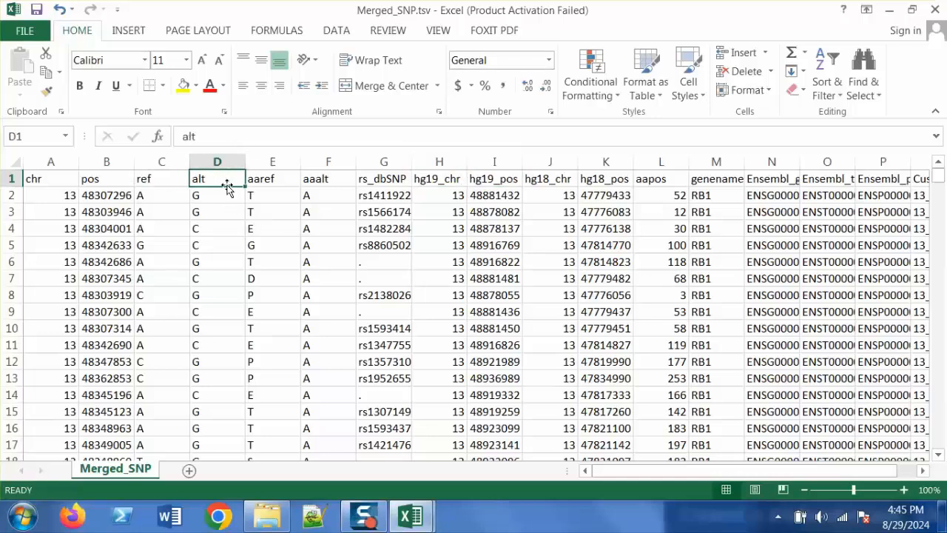
left_click(271, 180)
left_click(314, 179)
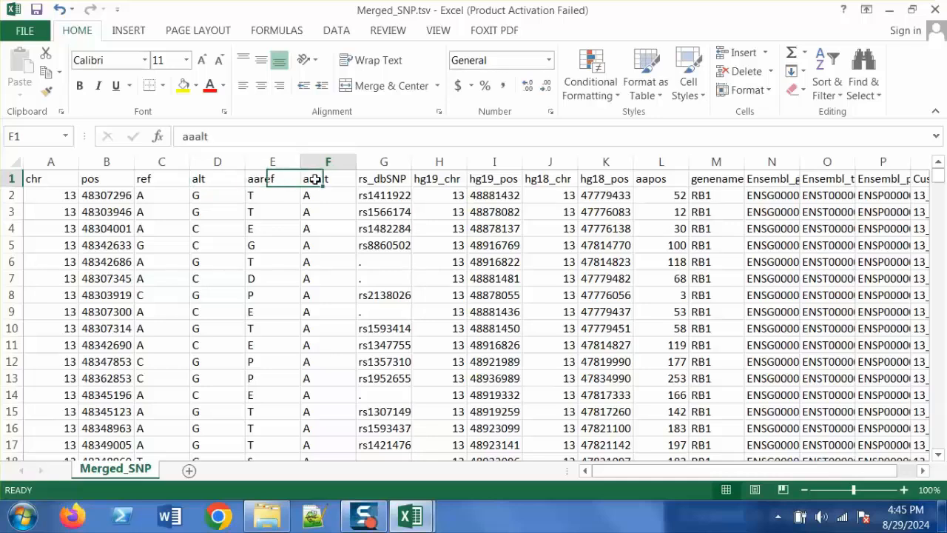
left_click(658, 180)
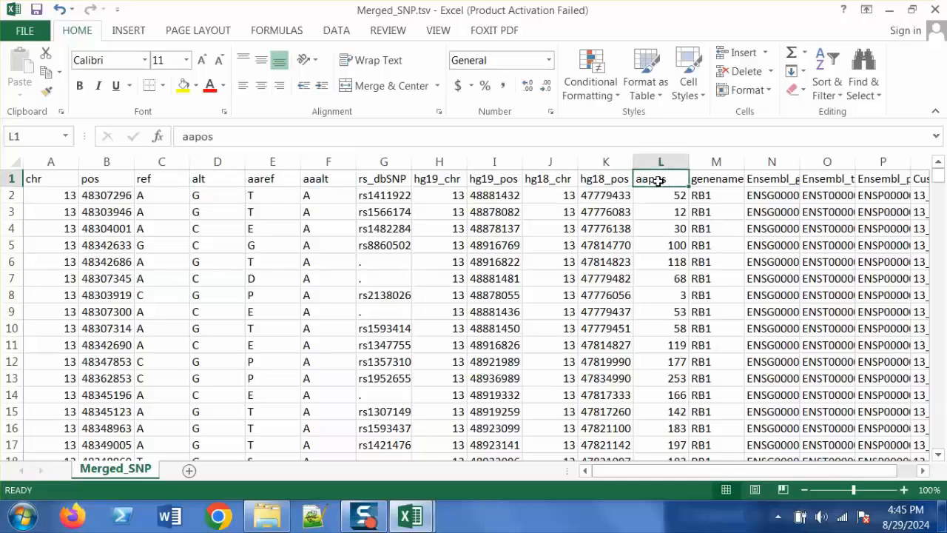
left_click(765, 177)
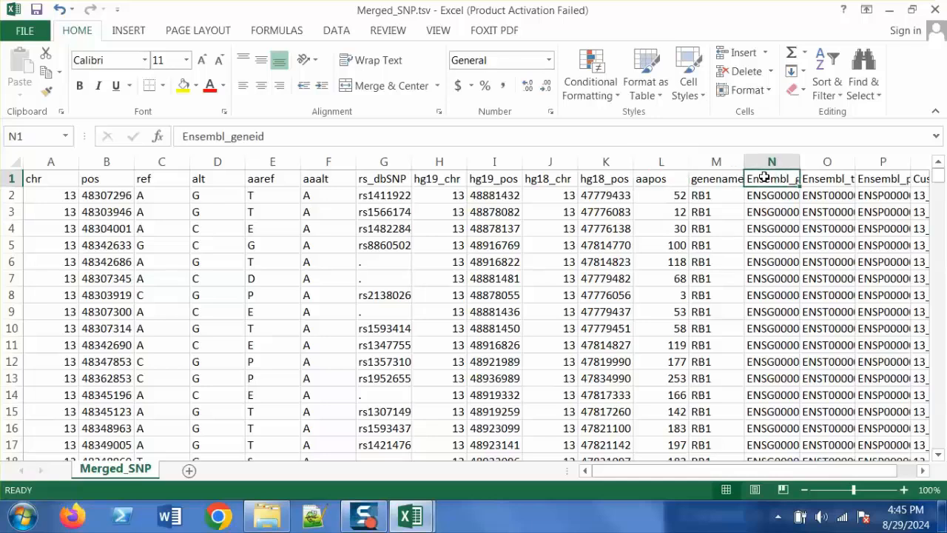
key("Right")
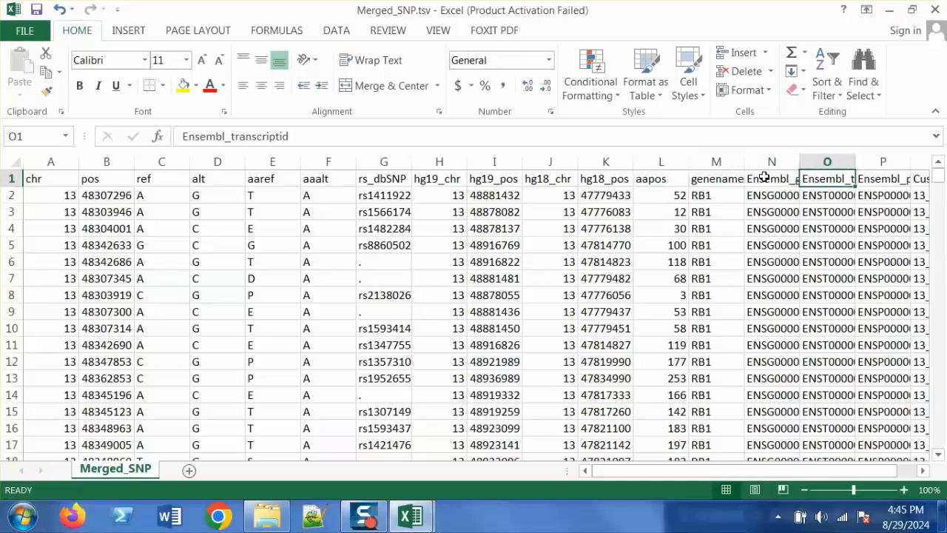
key("Right")
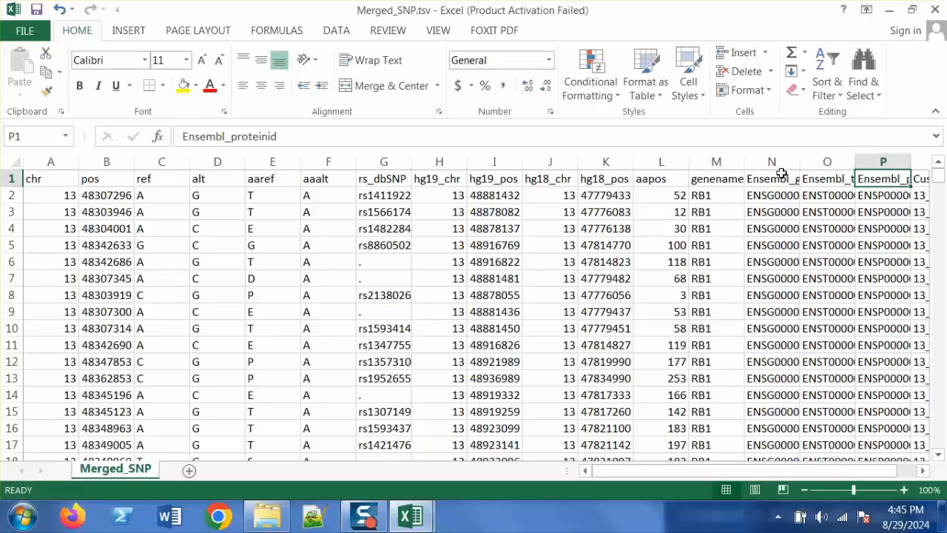
key("Right")
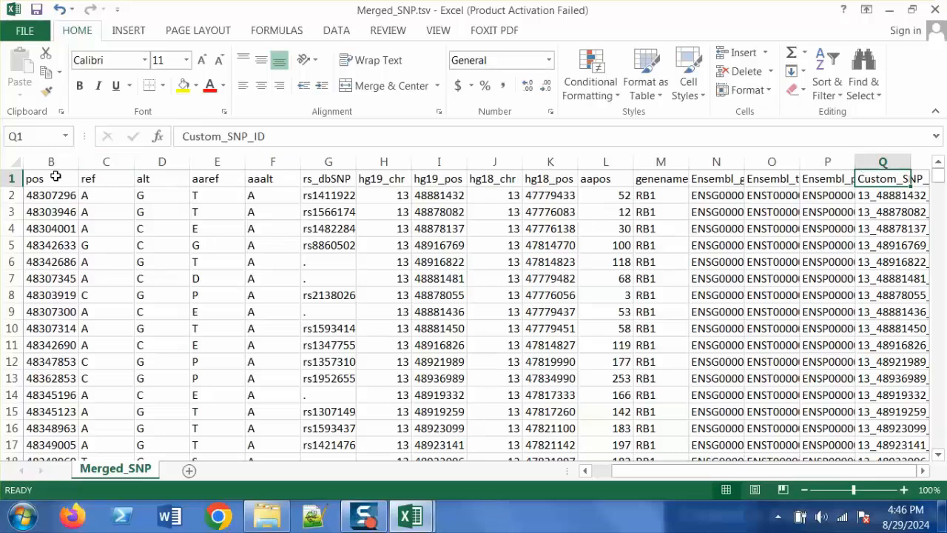
Return to the first column of Merged_SNP.tsv and delete the chr and pos columns
key("Left")
key("Left")
key("Left")
key("Left")
key("Left")
key("Left")
key("Left")
key("Left")
key("Left")
key("Left")
key("Left")
key("Left")
key("Left")
key("Left")
key("Left")
key("Left")
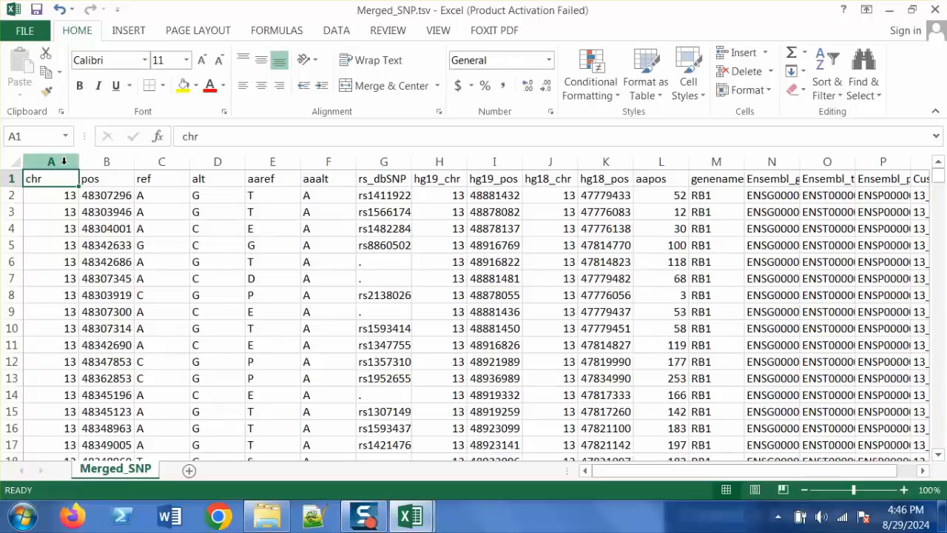
left_click_drag(63, 160, 110, 161)
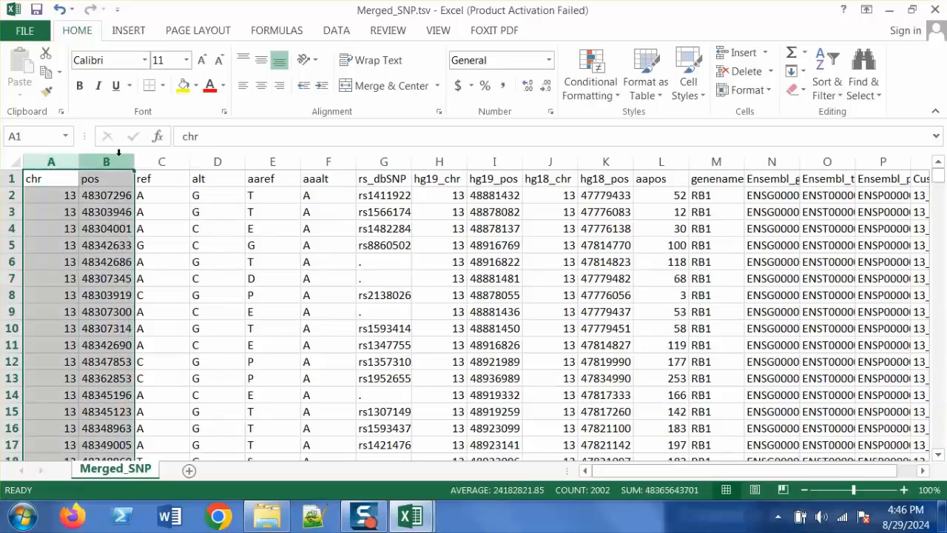
right_click(119, 152)
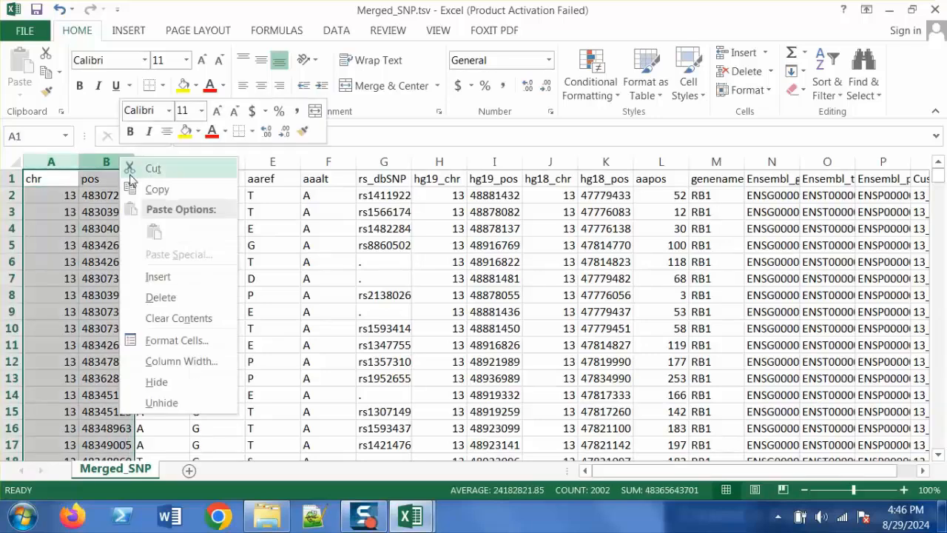
left_click(178, 297)
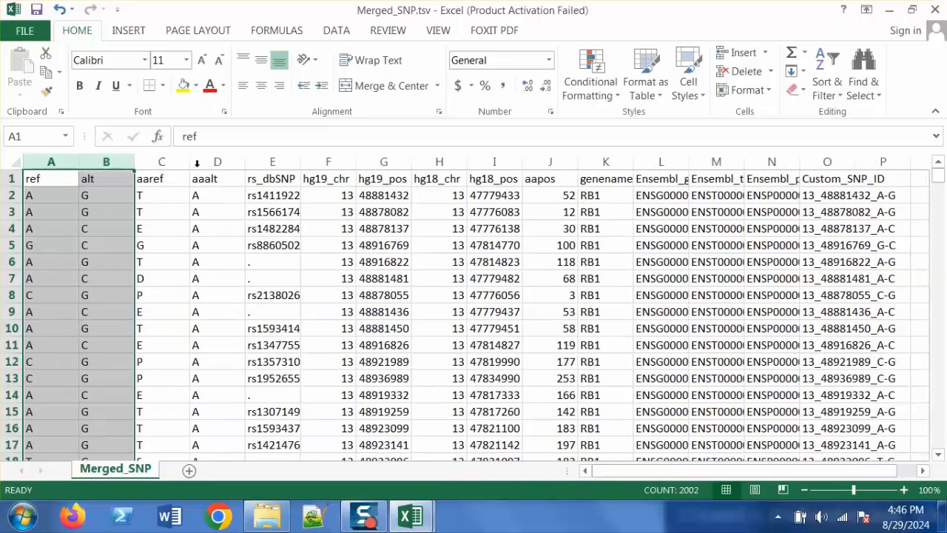
Delete the rs_dbSNP, hg18_chr, hg18_pos and genename columns from Merged_SNP.tsv
left_click(274, 162)
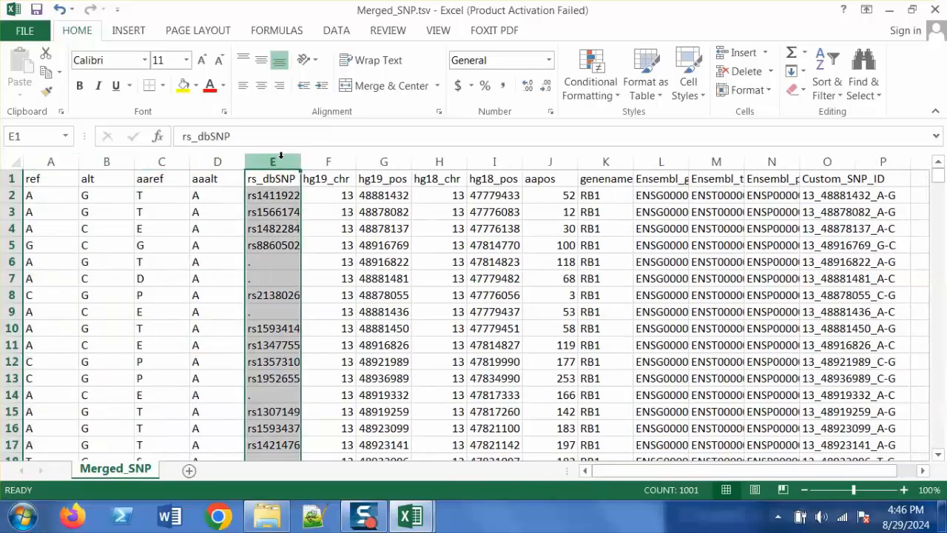
right_click(281, 158)
left_click(333, 303)
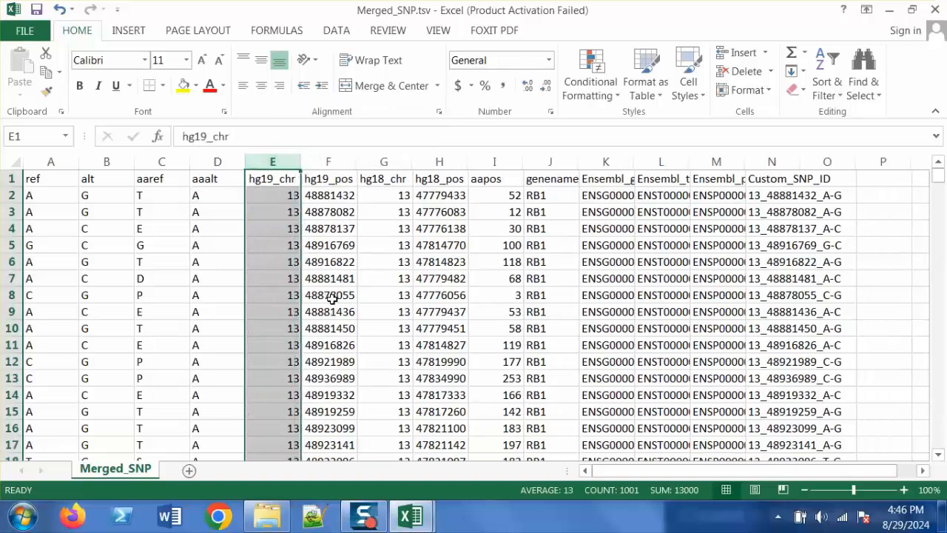
left_click_drag(374, 155, 428, 161)
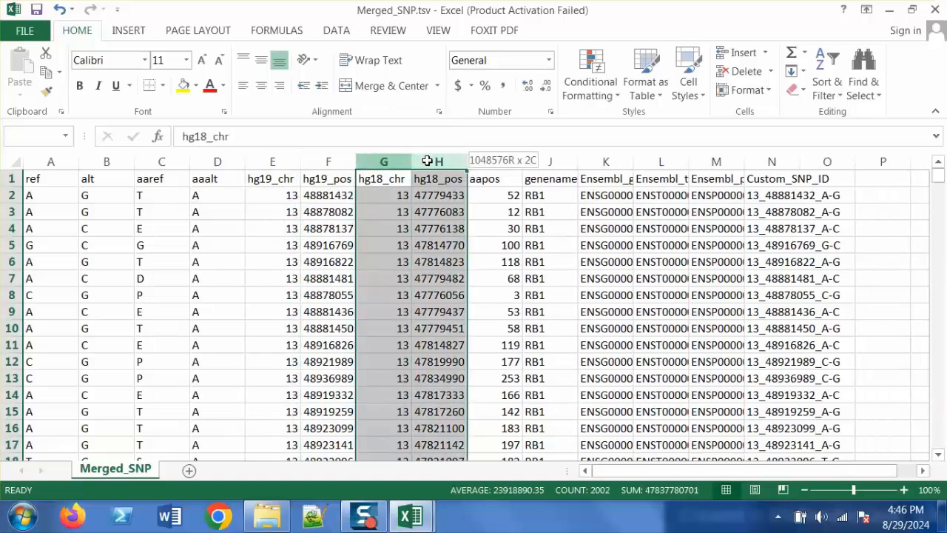
right_click(428, 160)
left_click(482, 301)
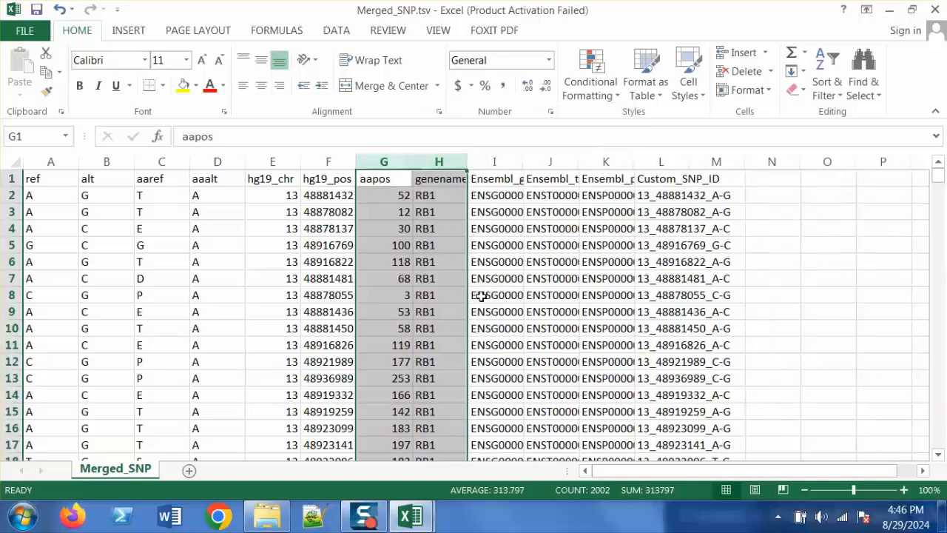
left_click(429, 161)
right_click(428, 161)
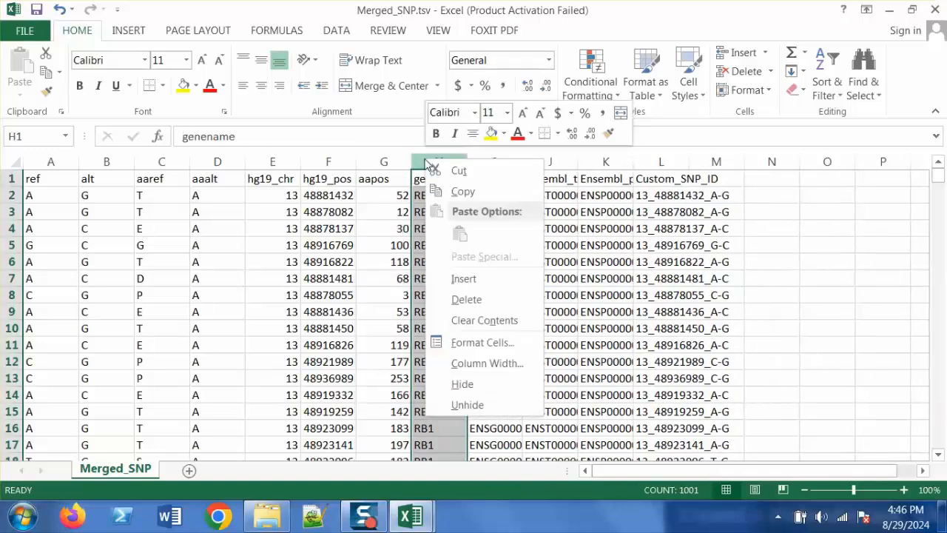
left_click(468, 300)
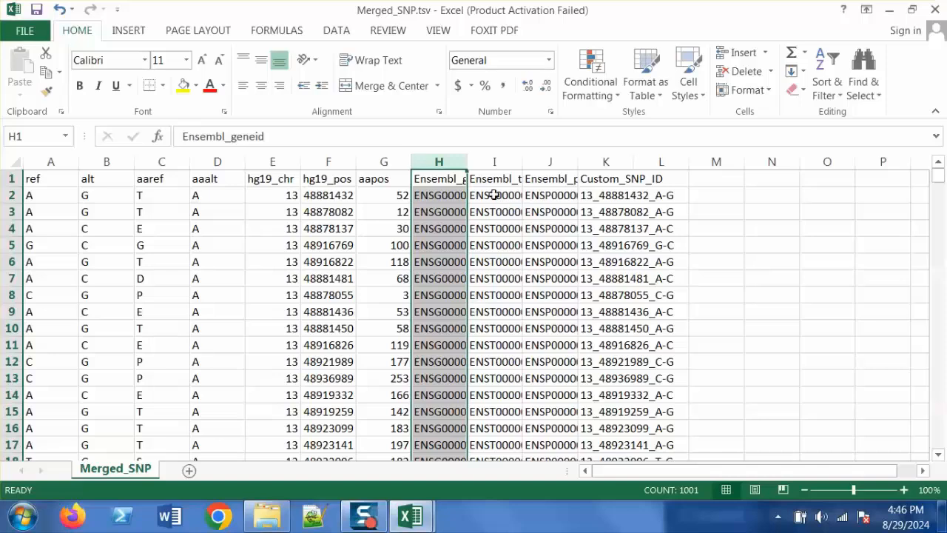
Save Merged_SNP.tsv in its tab-delimited text format, close it without saving again, and minimize the fathmm.tsv workbook
key("ctrl+s")
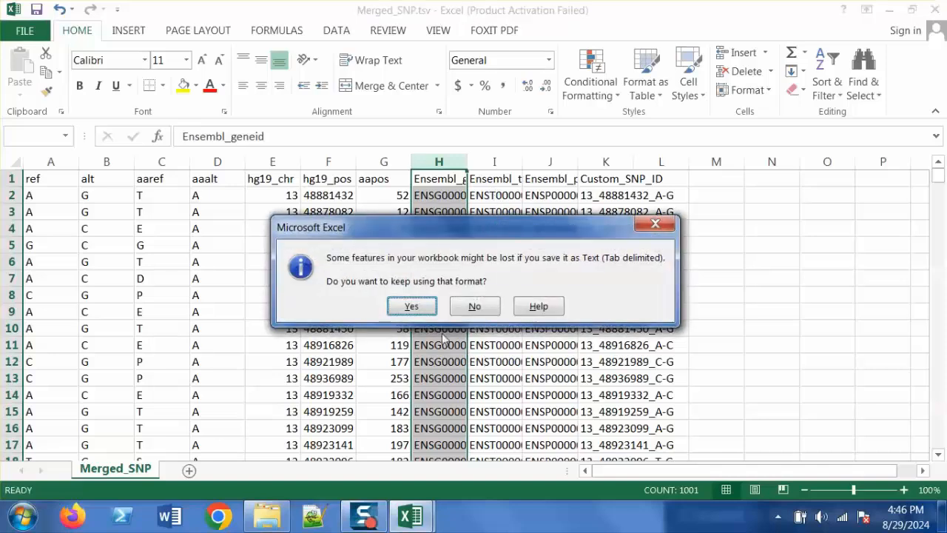
left_click(415, 304)
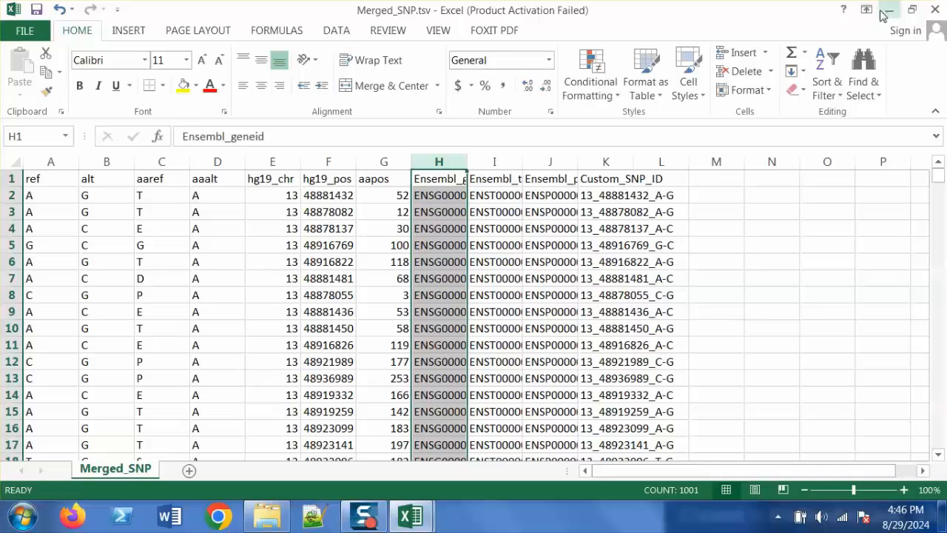
left_click(936, 10)
left_click(479, 275)
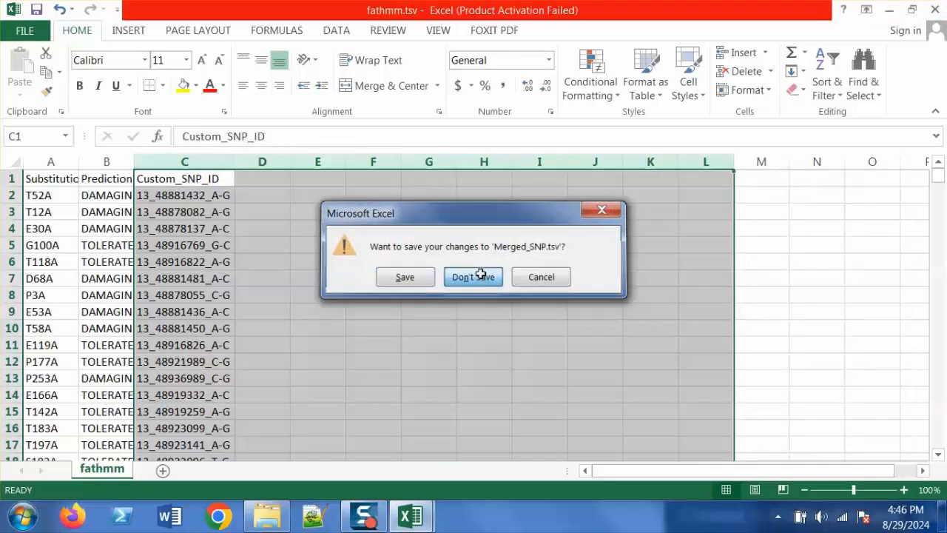
left_click(890, 10)
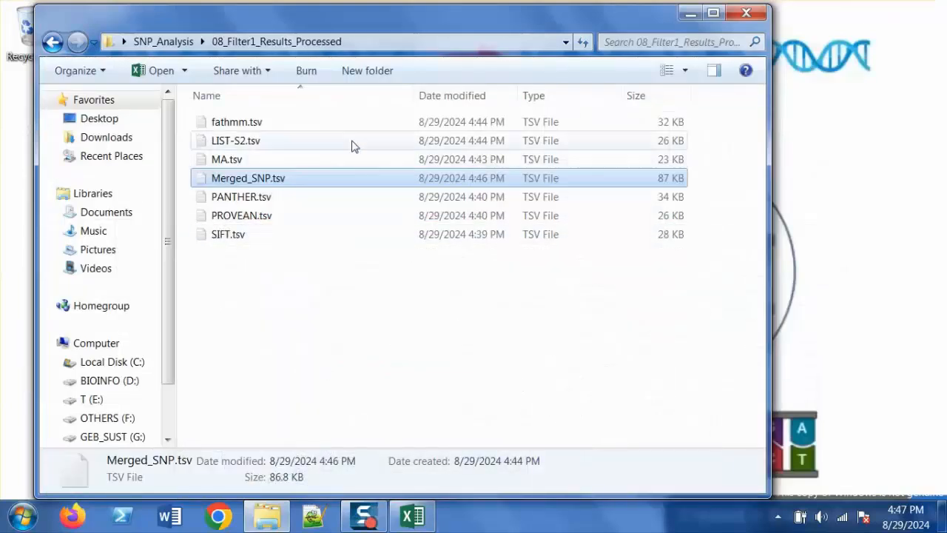
Rename Merged_SNP.tsv in the 08_Filter1_Results_Processed folder as 1.tsv
key("F2")
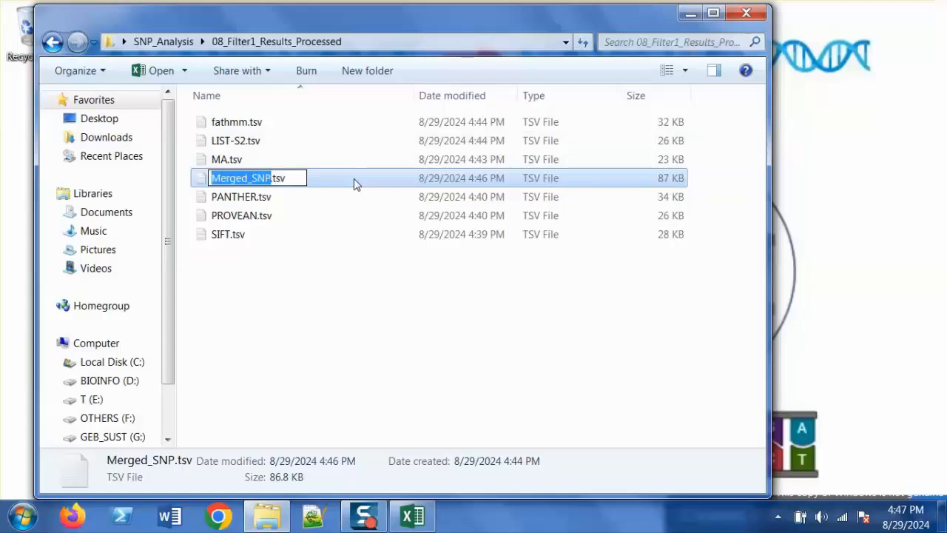
type("1")
key("Return")
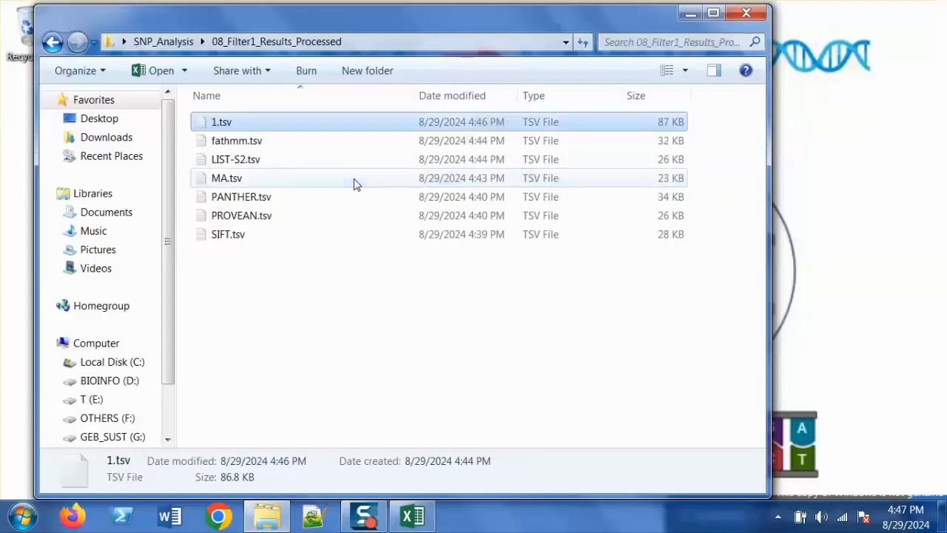
Copy Merging_Result_Files.exe from the backup Program_exe folder into the Programs folder of SNP_Analysis
right_click(267, 516)
left_click(303, 208)
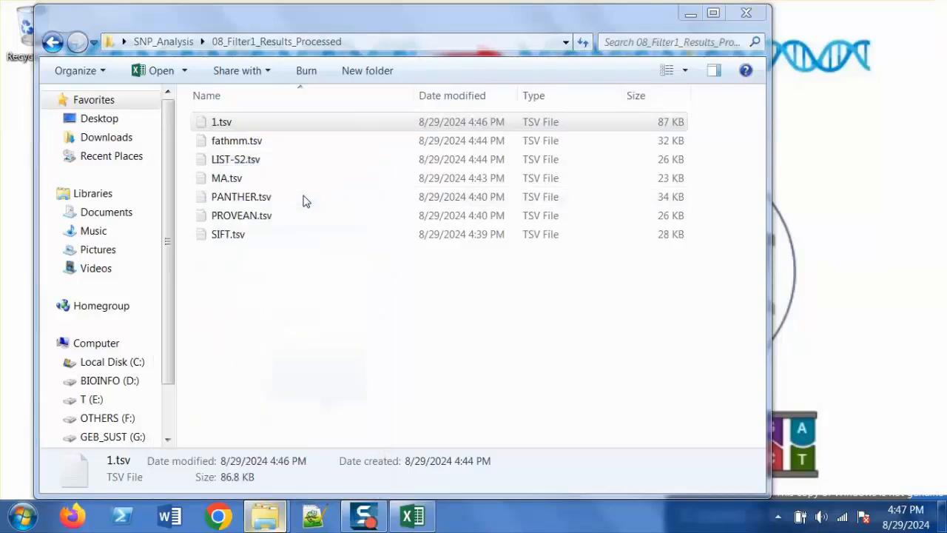
double_click(304, 124)
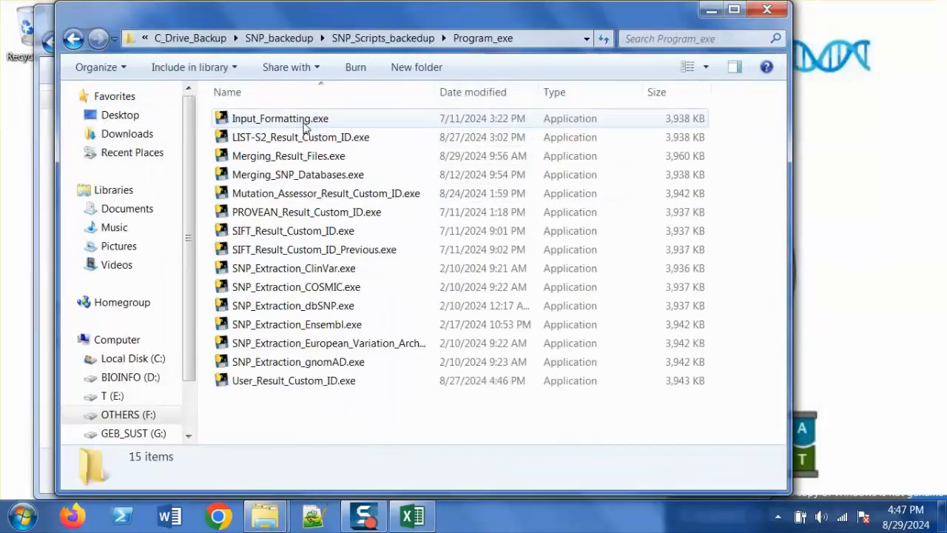
left_click(314, 158)
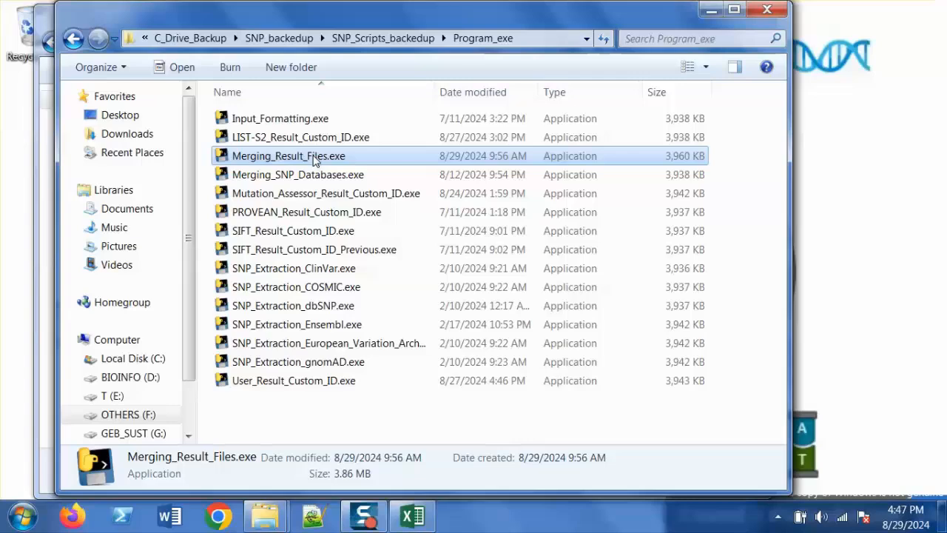
left_click(765, 10)
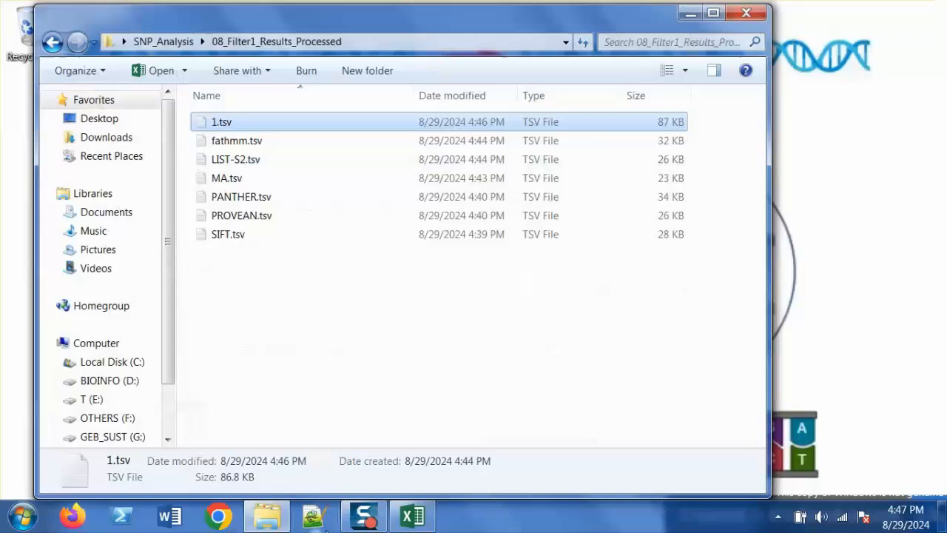
left_click(186, 46)
double_click(281, 280)
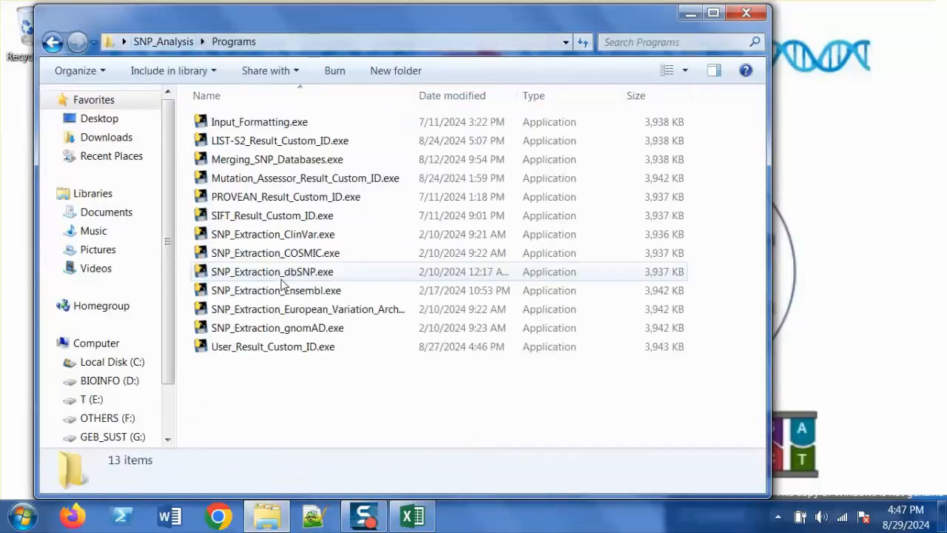
key("ctrl+v")
Copy the SNP_Analysis folder's path and change the working directory to it in Windows PowerShell
left_click(189, 45)
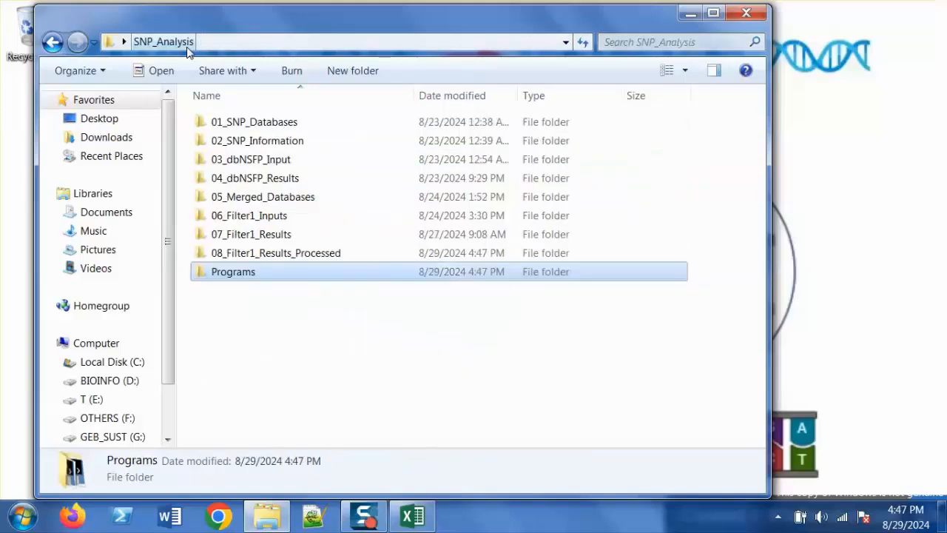
left_click(412, 40)
key("ctrl+c")
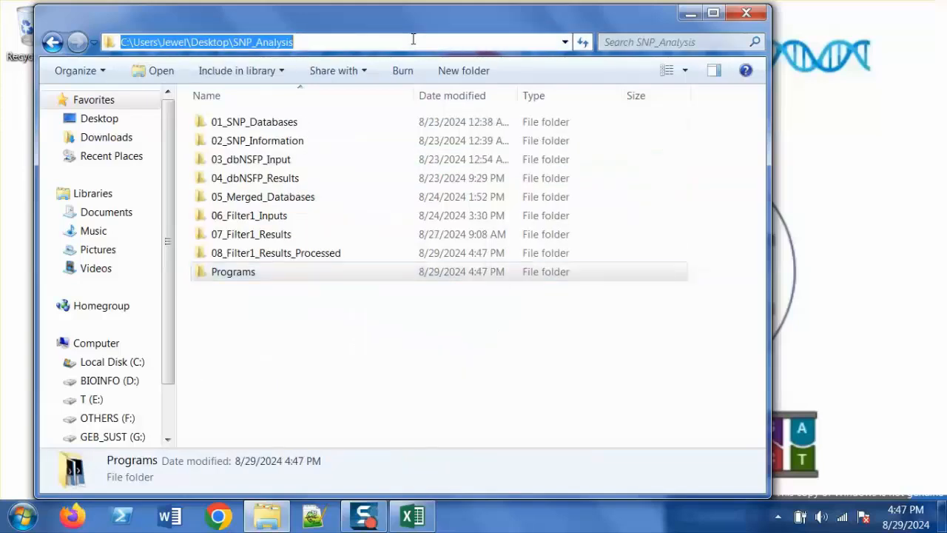
left_click(122, 516)
type("cd")
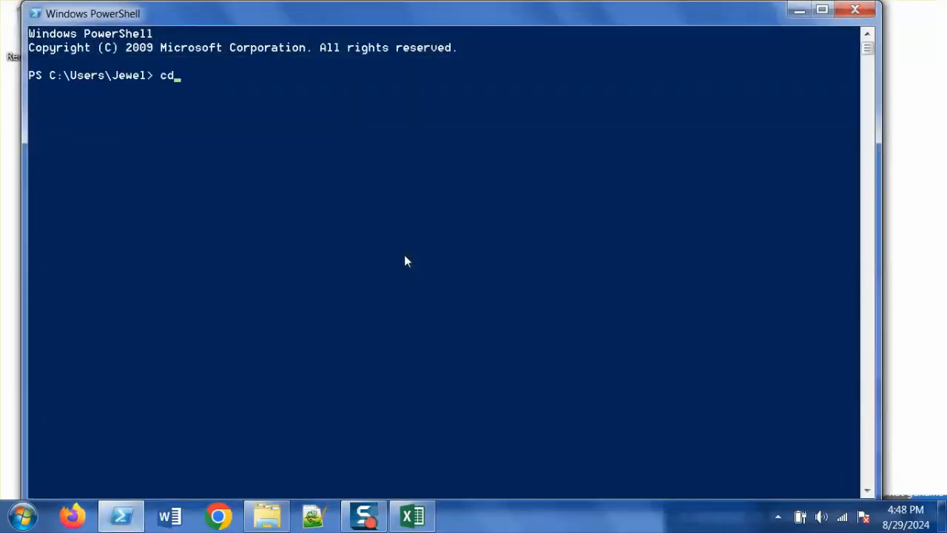
right_click(405, 261)
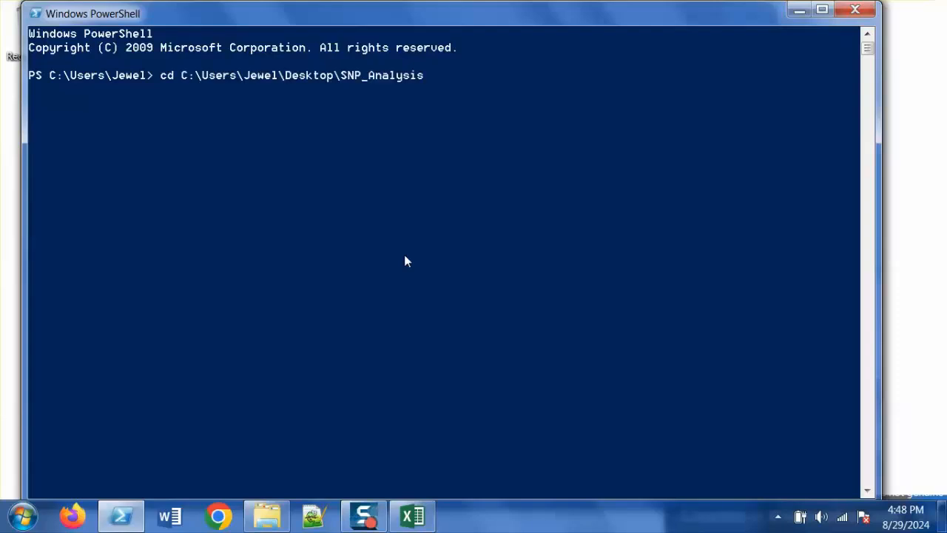
key("Return")
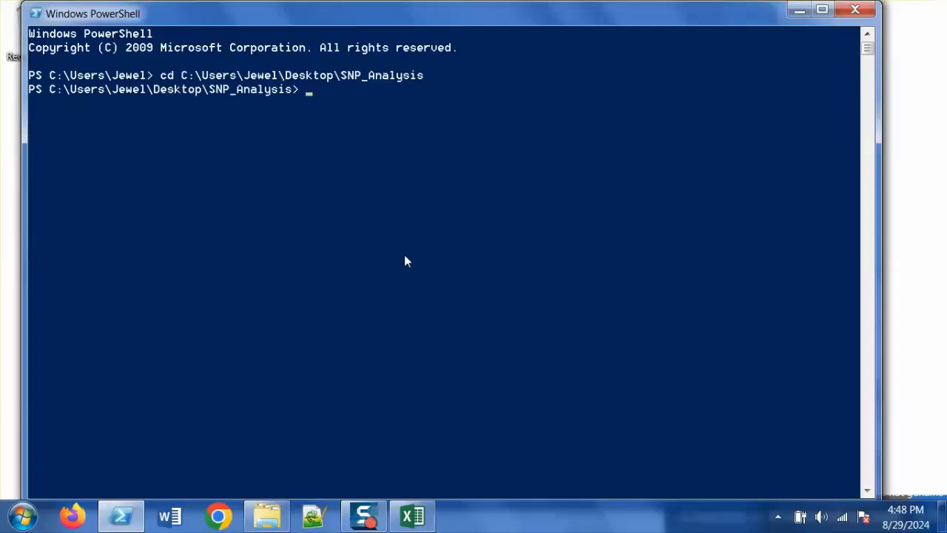
Display the help of .\Programs\Merging_Result_Files.exe with the -h option
type("./Pr")
key("Tab")
type("\\Mer")
key("Tab")
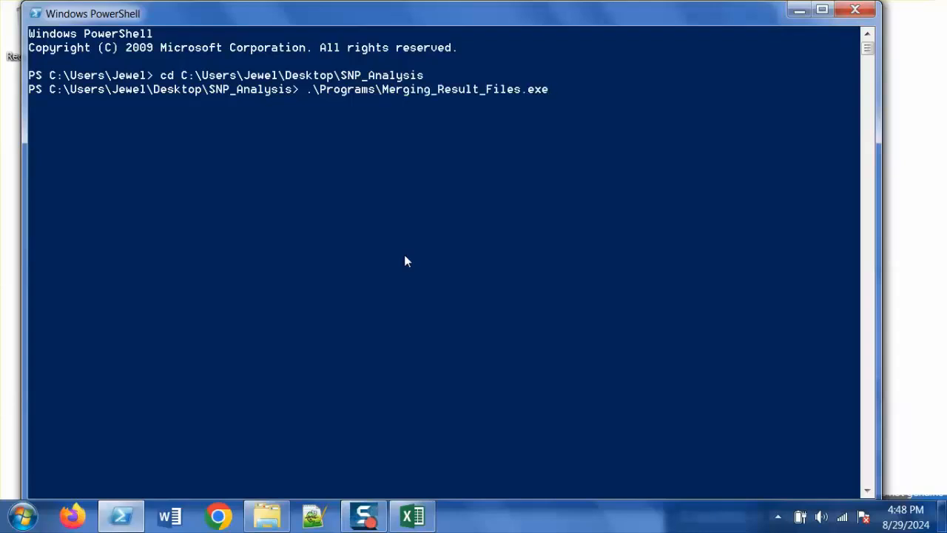
type("-h")
key("Return")
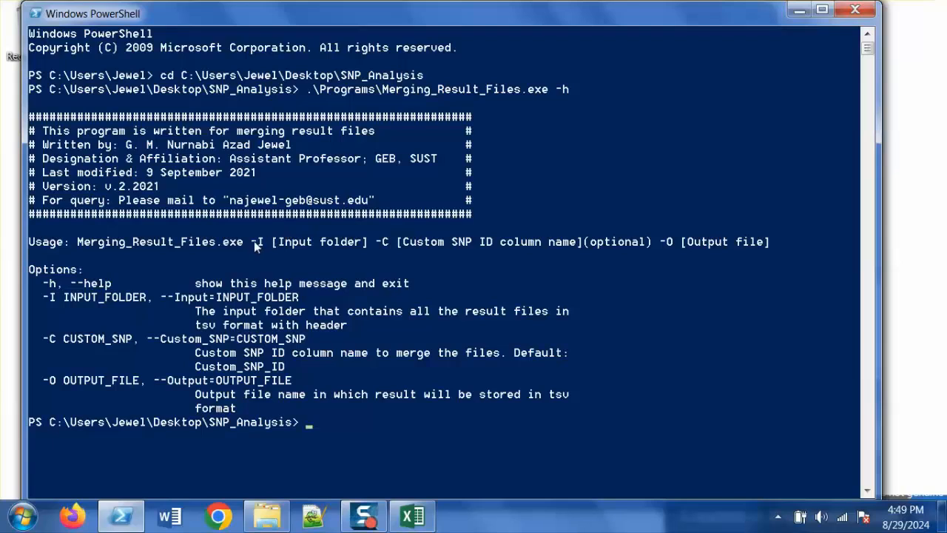
Read the help on the -I input folder option and examine the files in the 08_Filter1_Results_Processed folder
left_click_drag(252, 242, 372, 250)
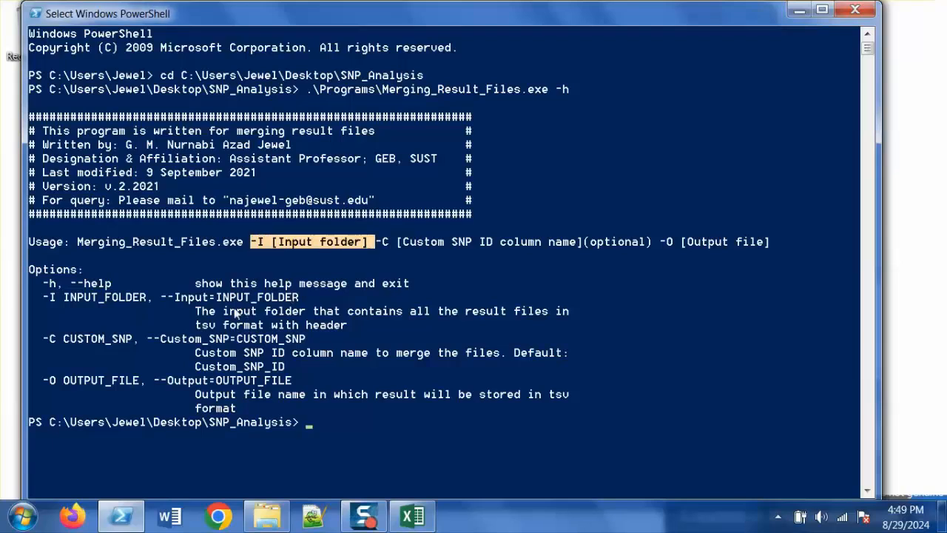
left_click_drag(199, 316, 569, 315)
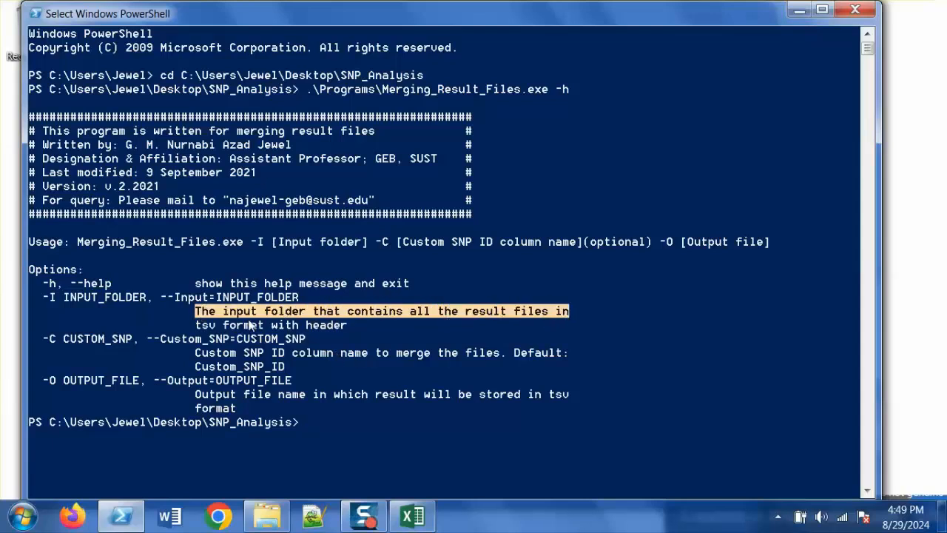
left_click_drag(199, 328, 354, 329)
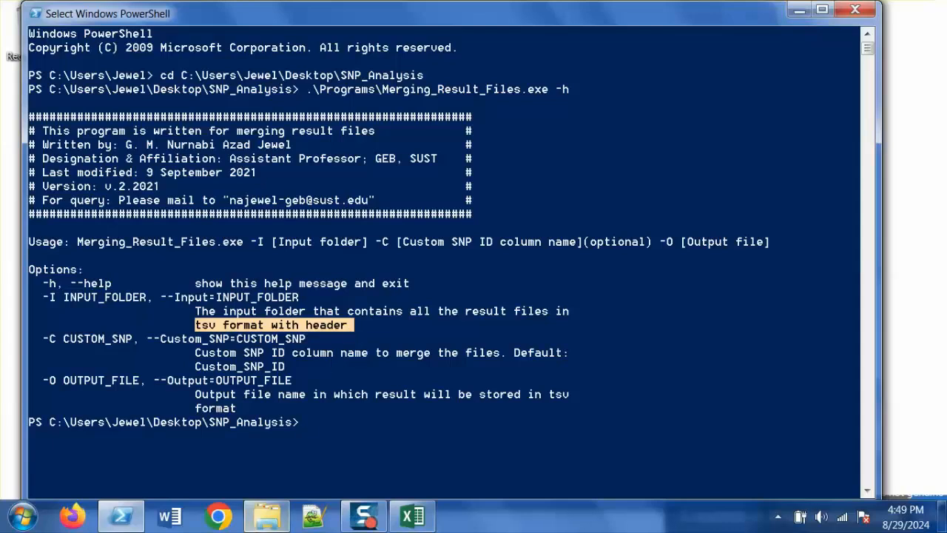
left_click(267, 516)
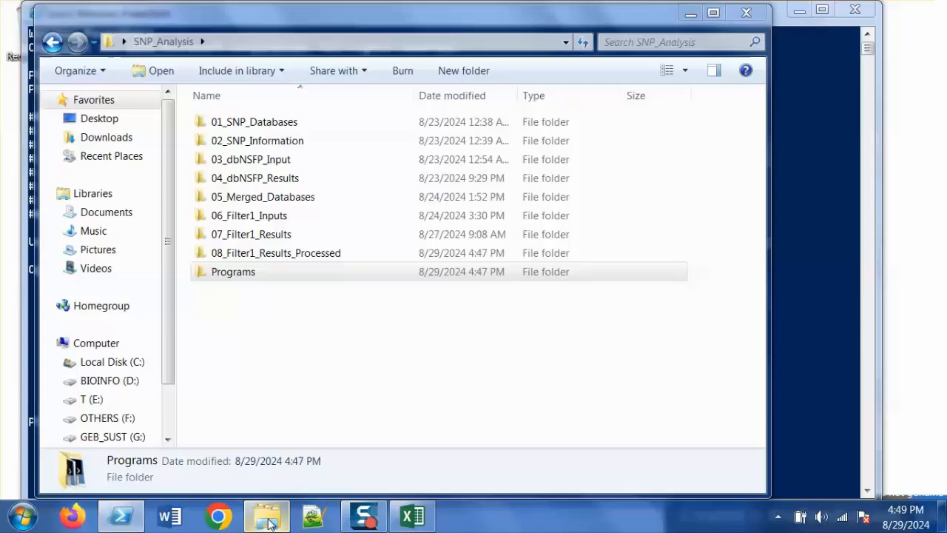
double_click(288, 256)
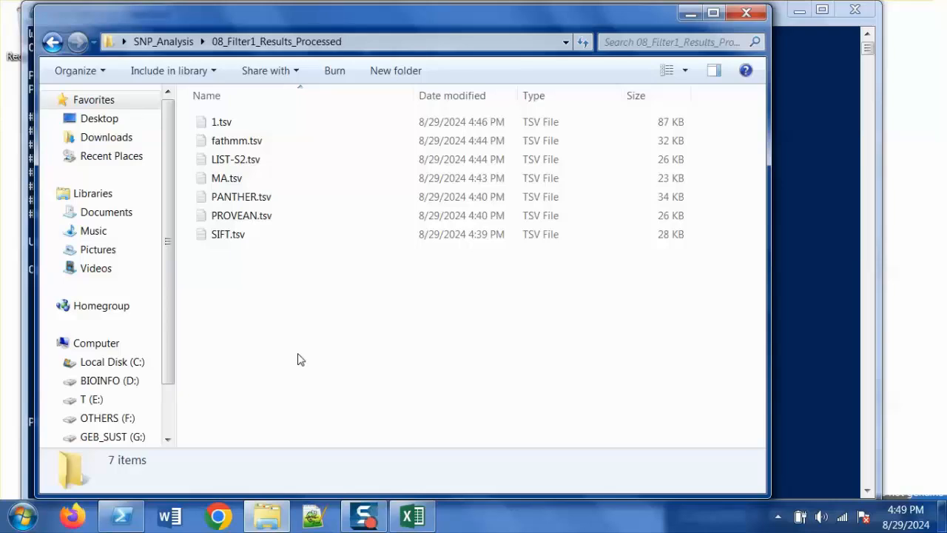
Read the PowerShell help on the -C column name option and compare its default with the SNP ID header in fathmm.tsv in Excel
left_click(131, 514)
left_click_drag(379, 243, 582, 248)
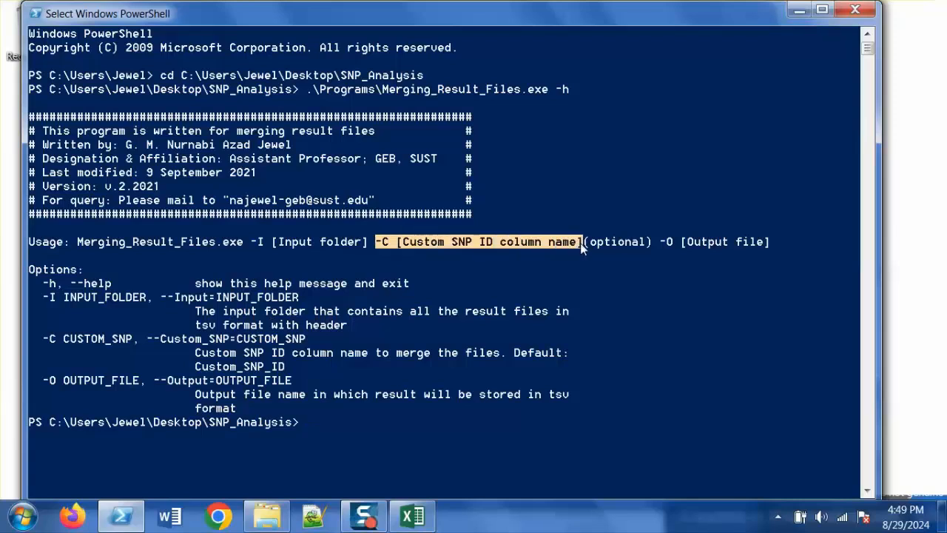
left_click(197, 354)
left_click_drag(198, 356, 507, 356)
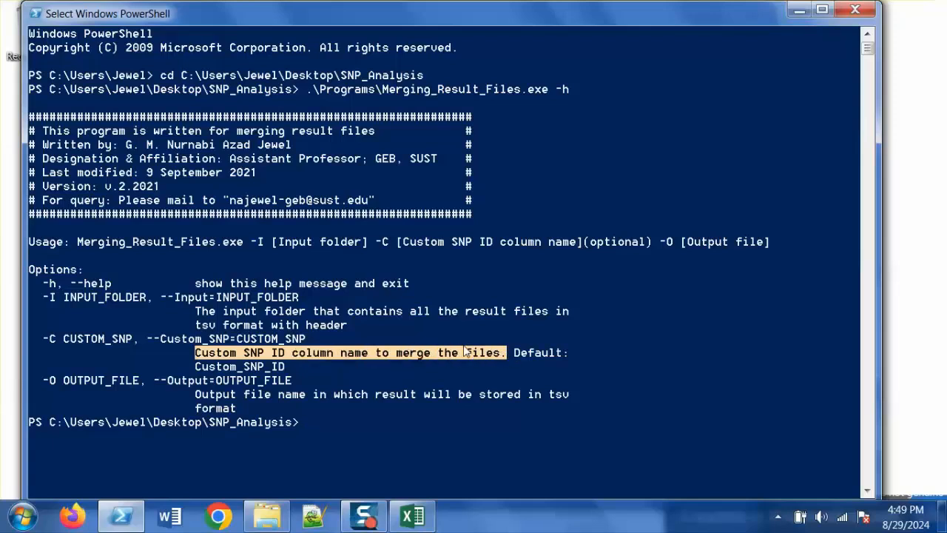
left_click_drag(196, 369, 283, 373)
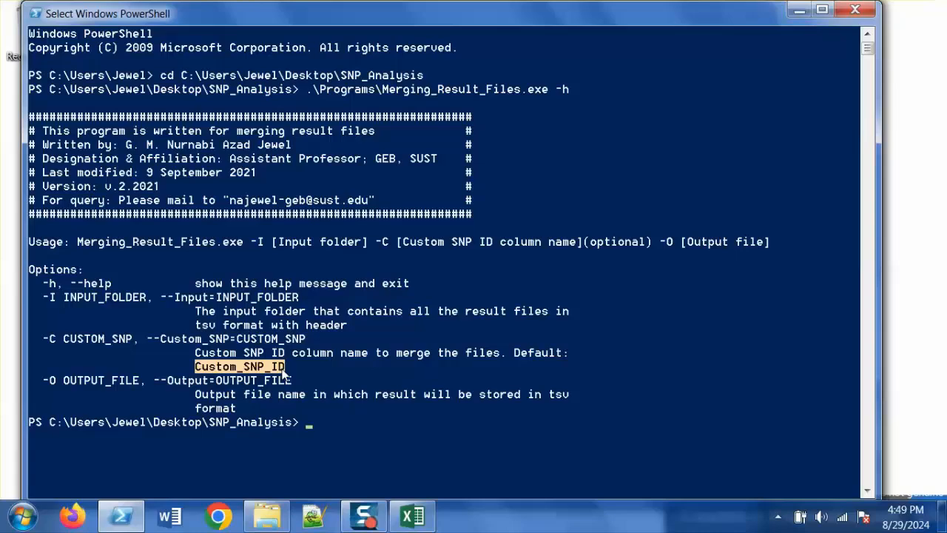
left_click(414, 522)
left_click(200, 180)
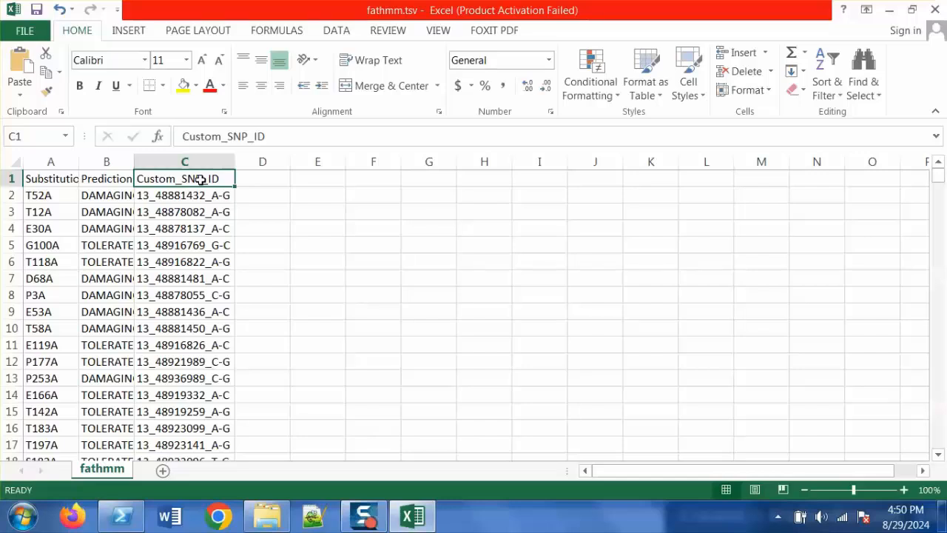
Return to PowerShell and read the help on the -O output file option
left_click(122, 516)
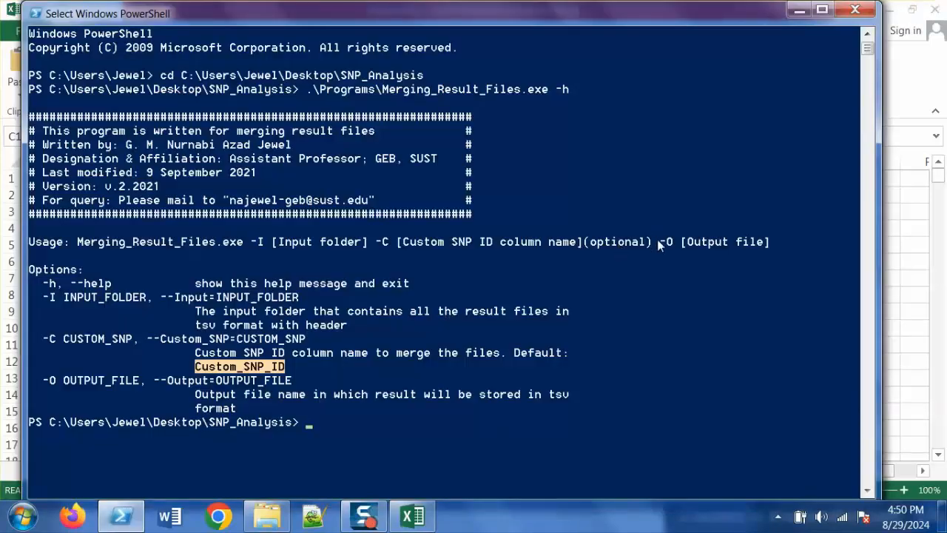
left_click_drag(654, 241, 672, 242)
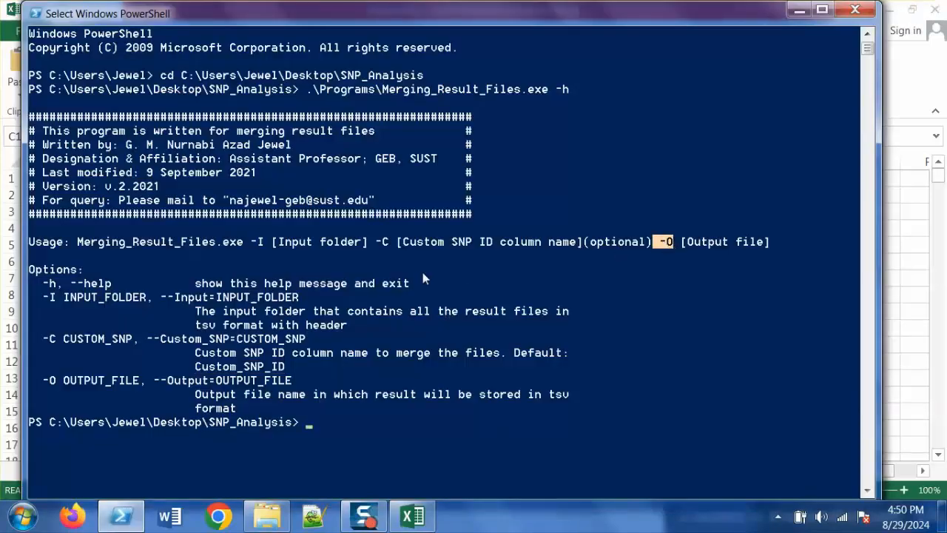
left_click_drag(313, 394, 527, 397)
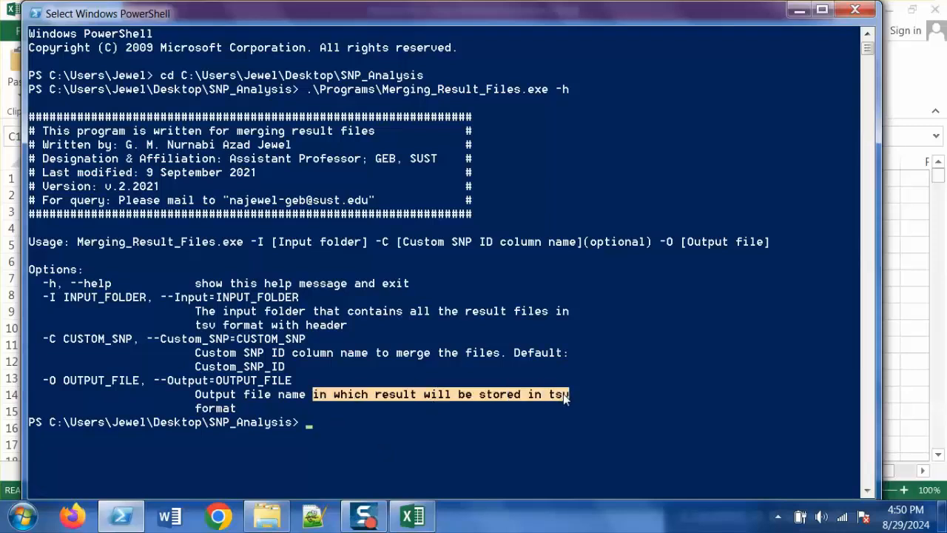
right_click(563, 394)
Recall the Merging_Result_Files.exe command and replace its -h option with -I .\08_Filter1_Results_Processed
key("Up")
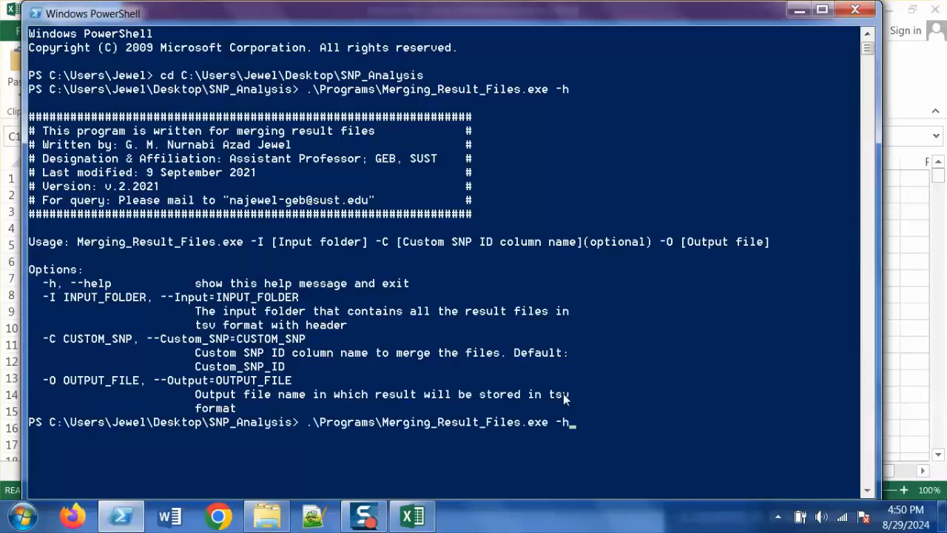
key("BackSpace")
type("I")
left_click(267, 523)
left_click(267, 523)
left_click(267, 523)
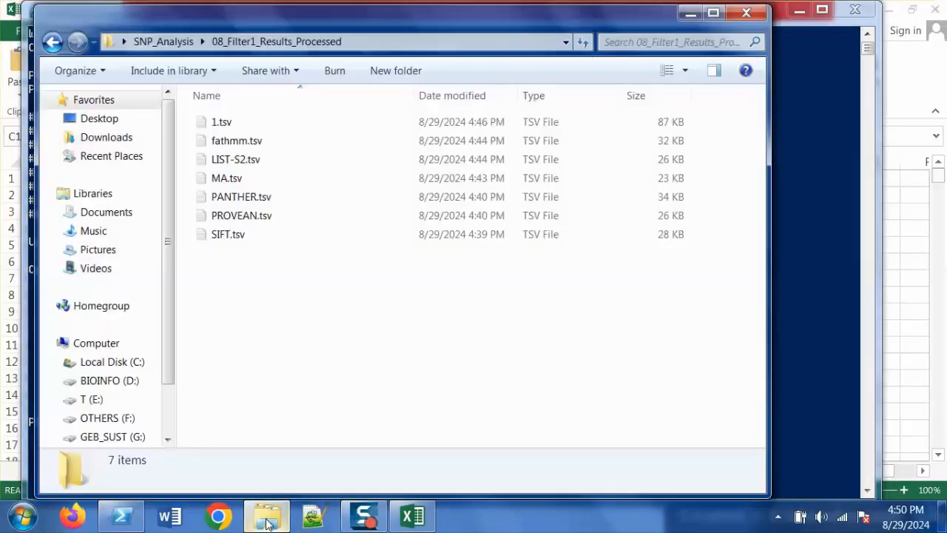
left_click(267, 523)
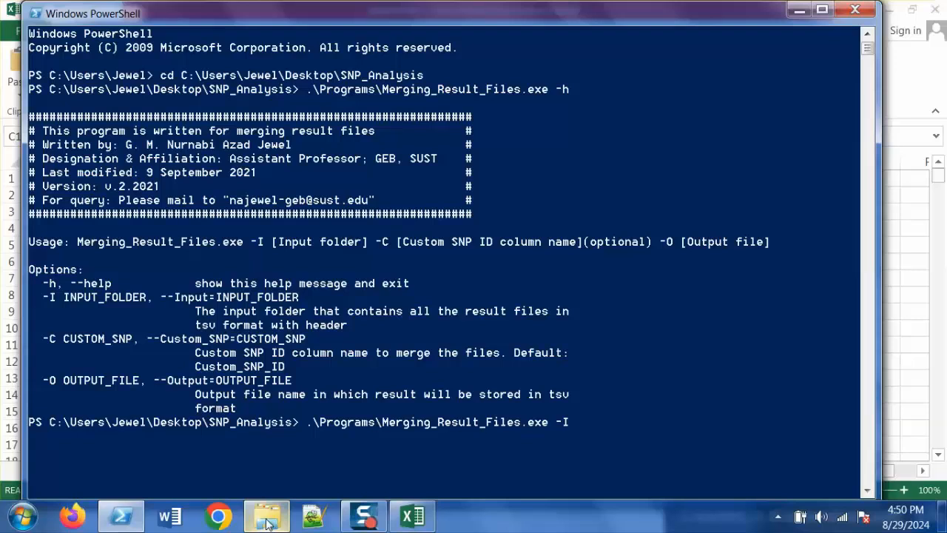
type(".\\08")
key("Tab")
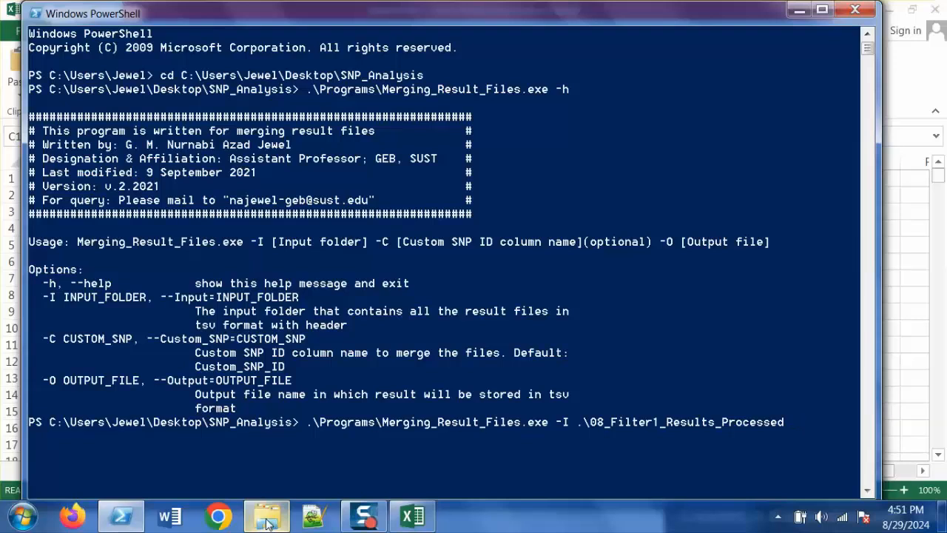
Add -C "Custom_SNP_ID" to the merge command, copying the column name from cell C1 of fathmm.tsv in Excel
type("-C")
mouse_move(411, 524)
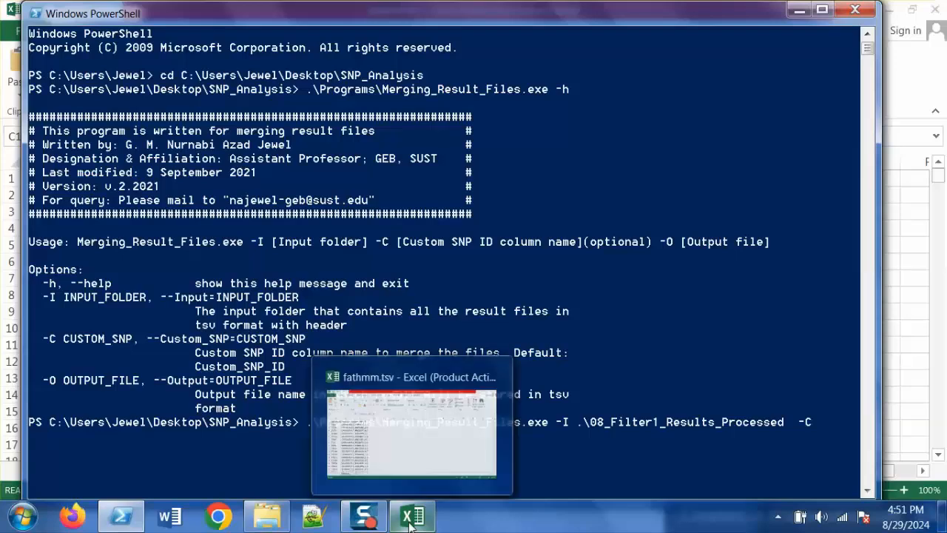
left_click(411, 433)
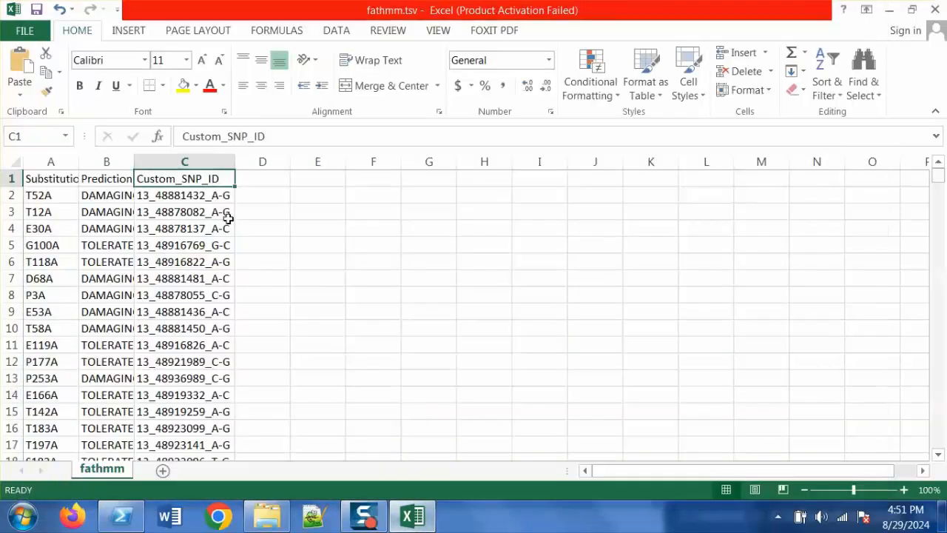
left_click_drag(281, 136, 178, 130)
key("ctrl+c")
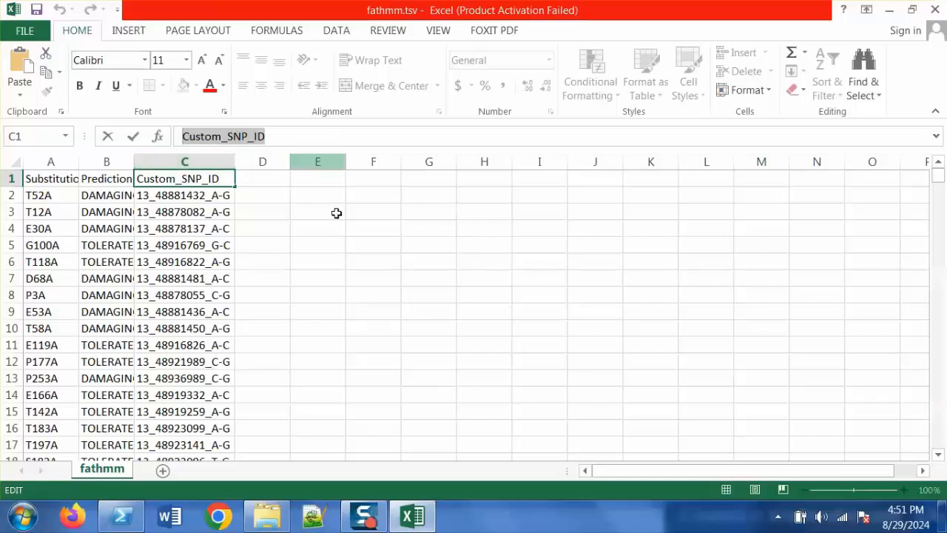
left_click(123, 516)
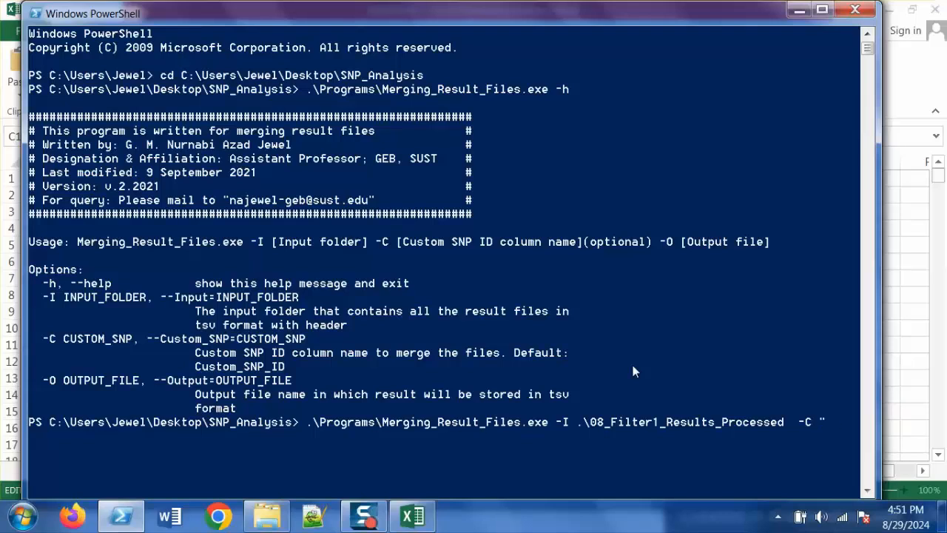
key("Left")
right_click(822, 432)
left_click(102, 436)
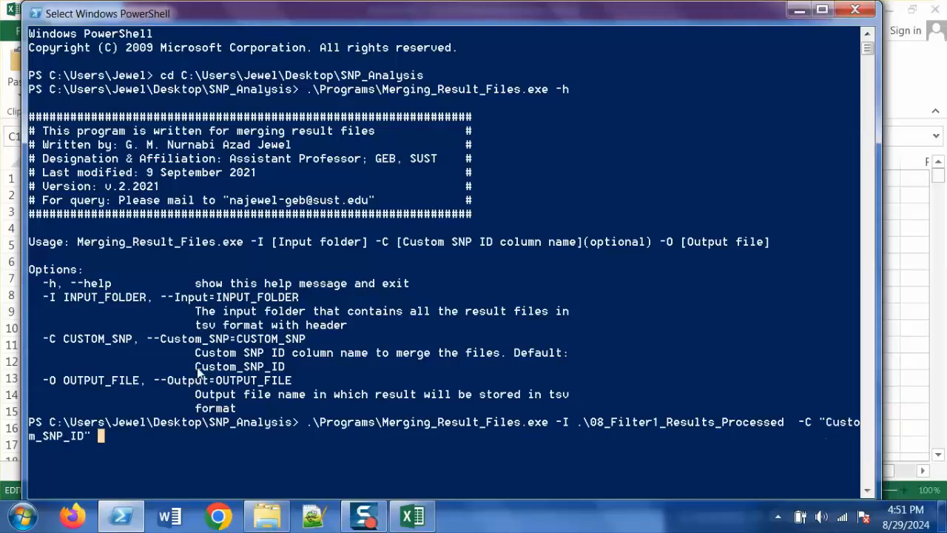
left_click_drag(195, 366, 284, 368)
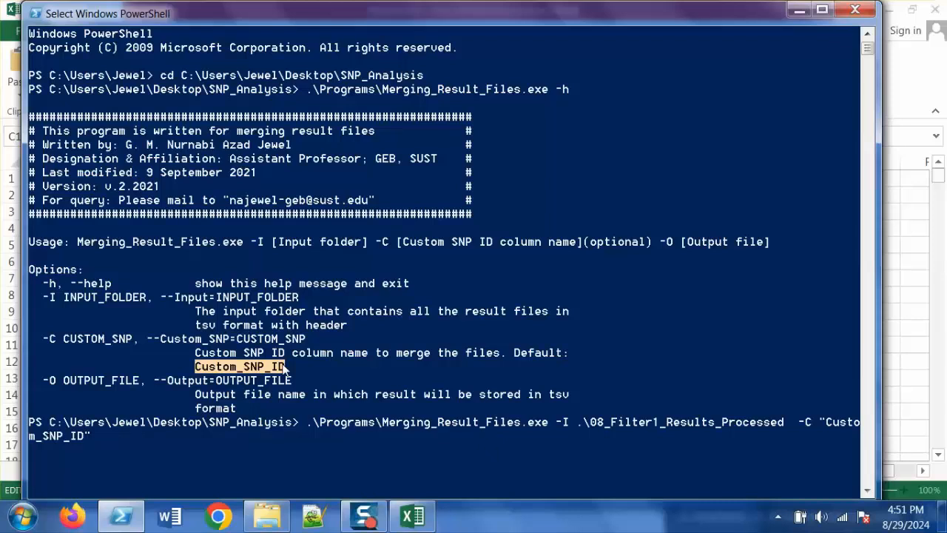
key("Right")
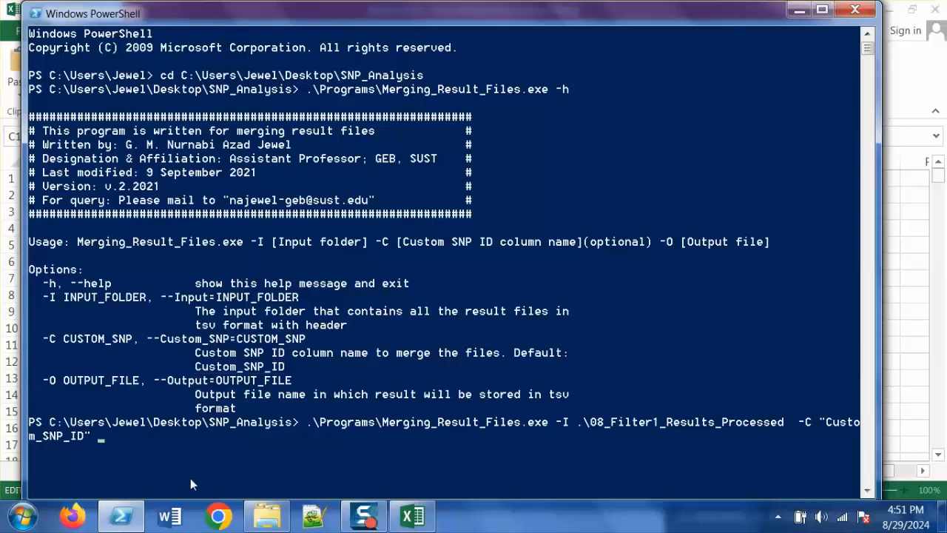
Add the -O option to the merge command, and create and open a folder named 09_Filter1_Results_Merged inside SNP_Analysis in File Explorer
type("-O")
left_click(799, 12)
left_click(266, 515)
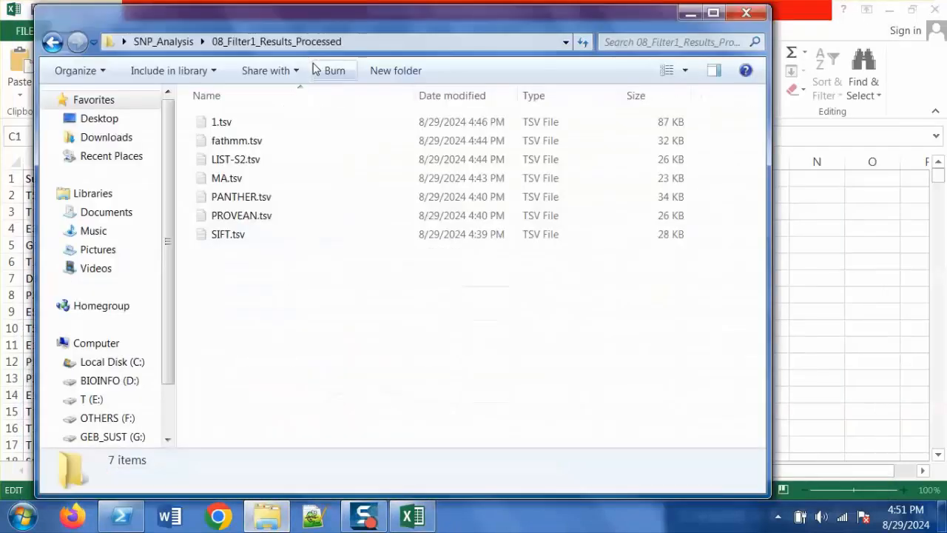
left_click(162, 42)
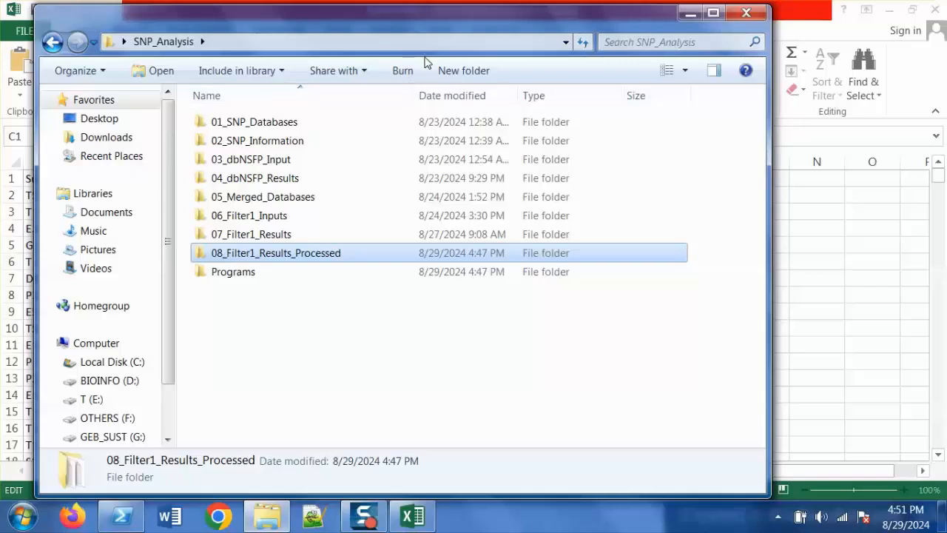
left_click(464, 71)
type("09")
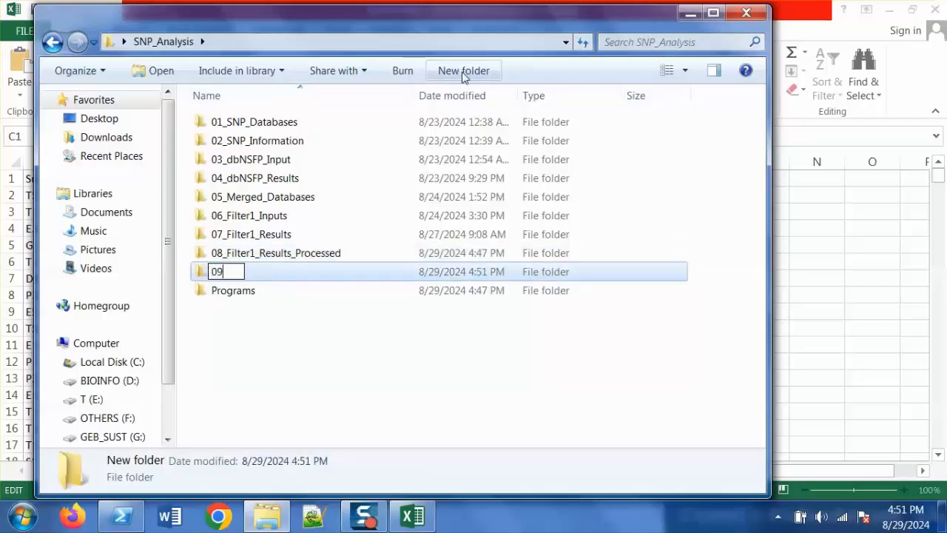
type("_Filter1")
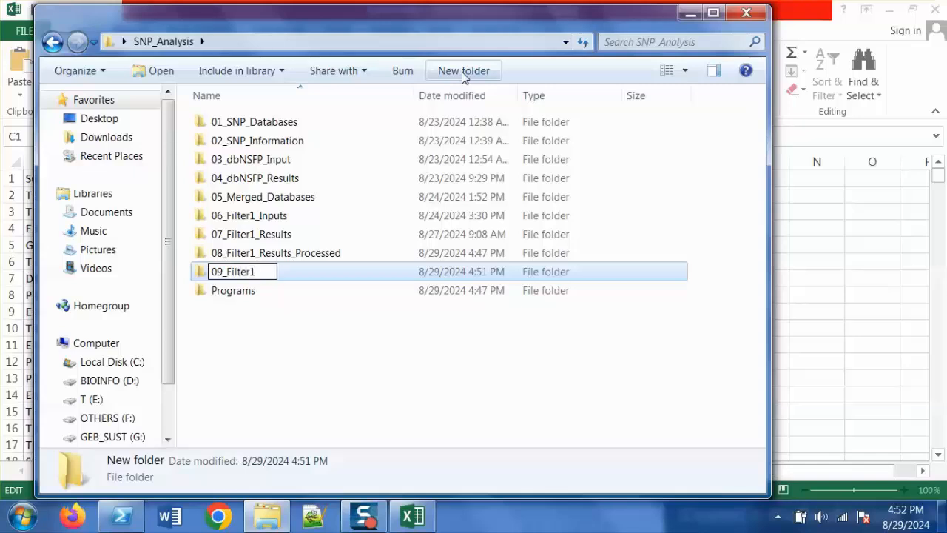
type("_Results_Merged")
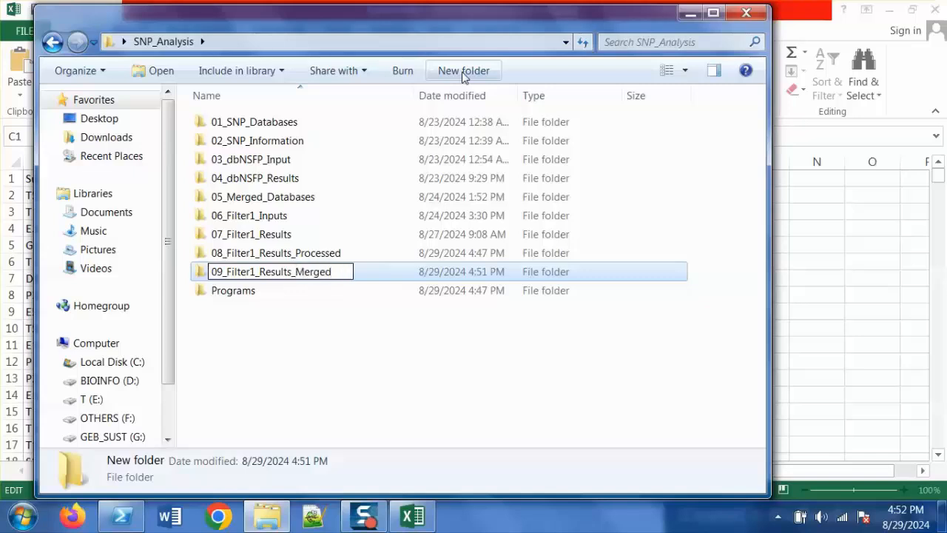
key("Return")
key("Return")
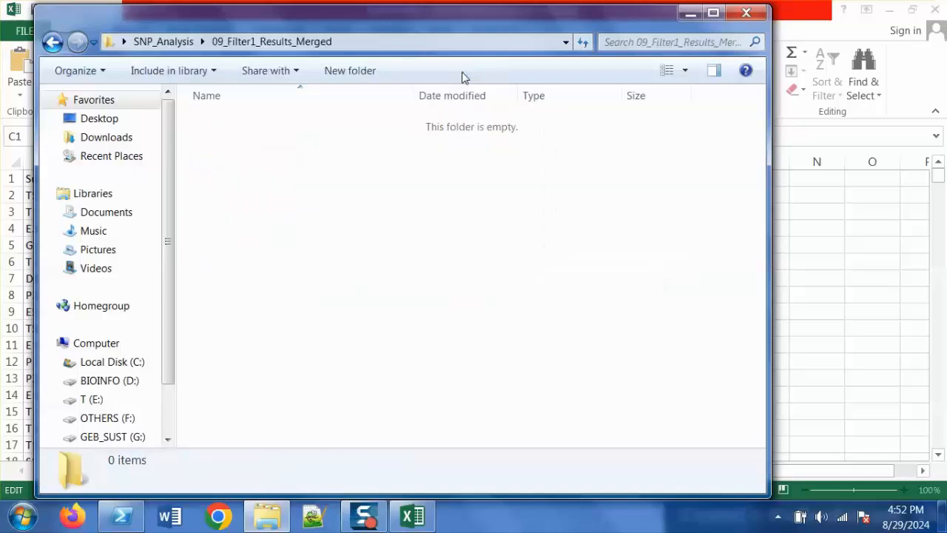
Return to PowerShell, complete the output path as .\09_Filter1_Results_Merged\F1_Results_Merged.tsv and run the merge command
left_click(122, 516)
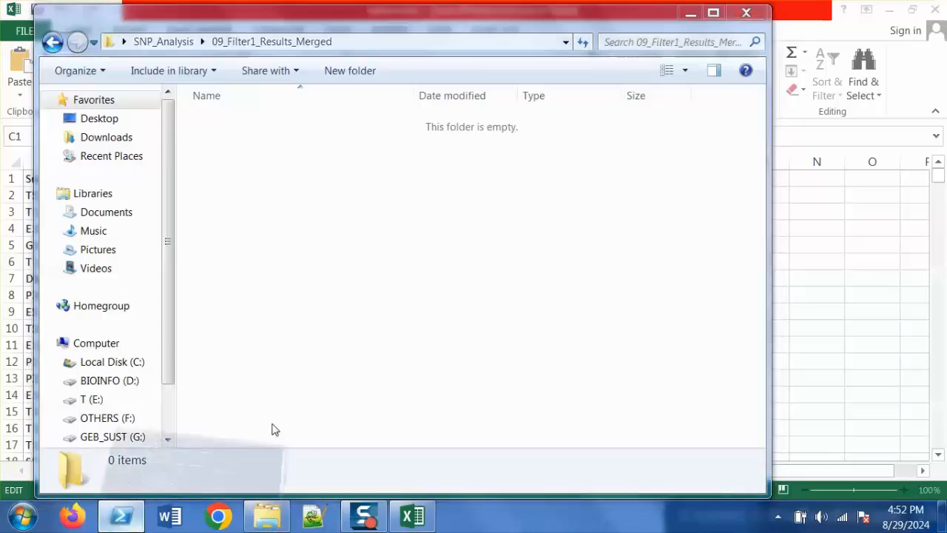
type("09_")
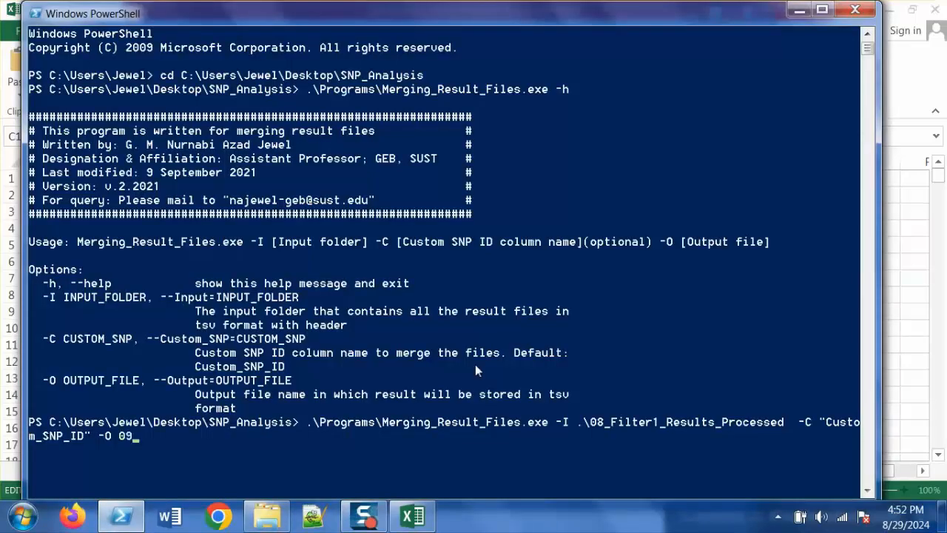
key("Tab")
type("\\")
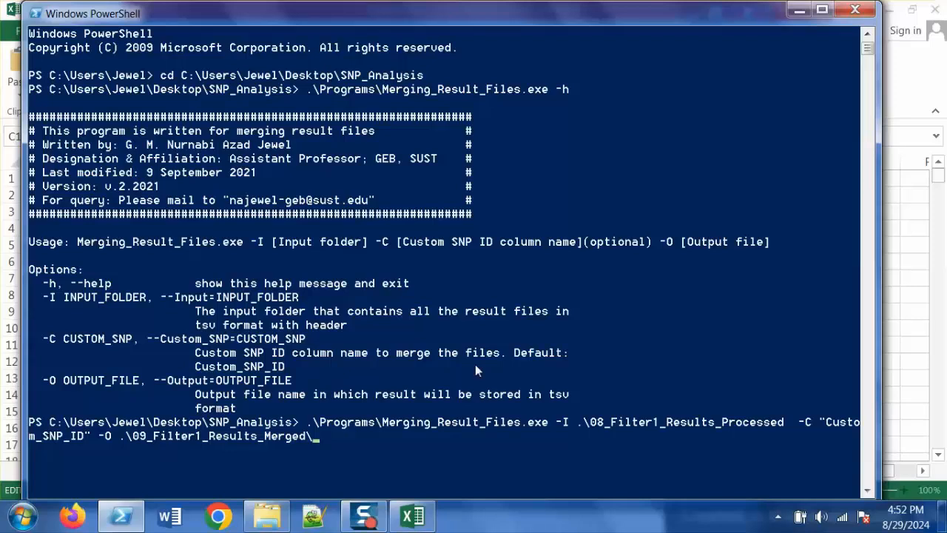
type("F")
type("1")
type("_")
type("Results")
type("_Mer")
type("ged")
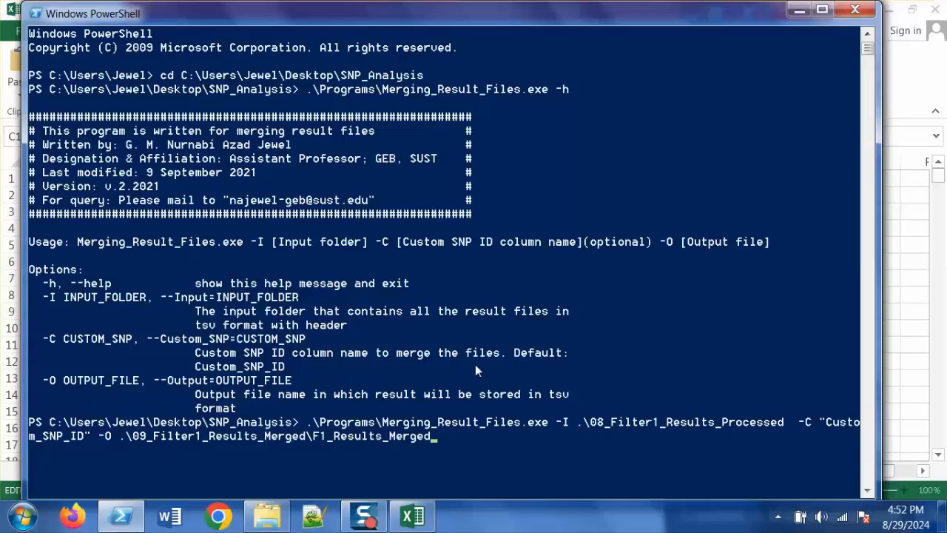
type(".tsv")
key("Return")
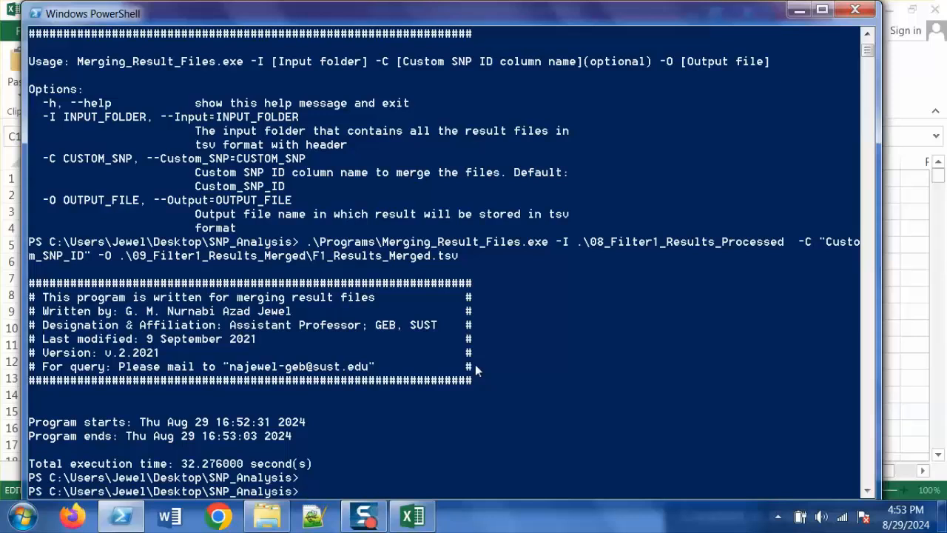
Open F1_Results_Merged.tsv from 09_Filter1_Results_Merged in Excel and examine its row 1 headers from A1 through M1
left_click(267, 516)
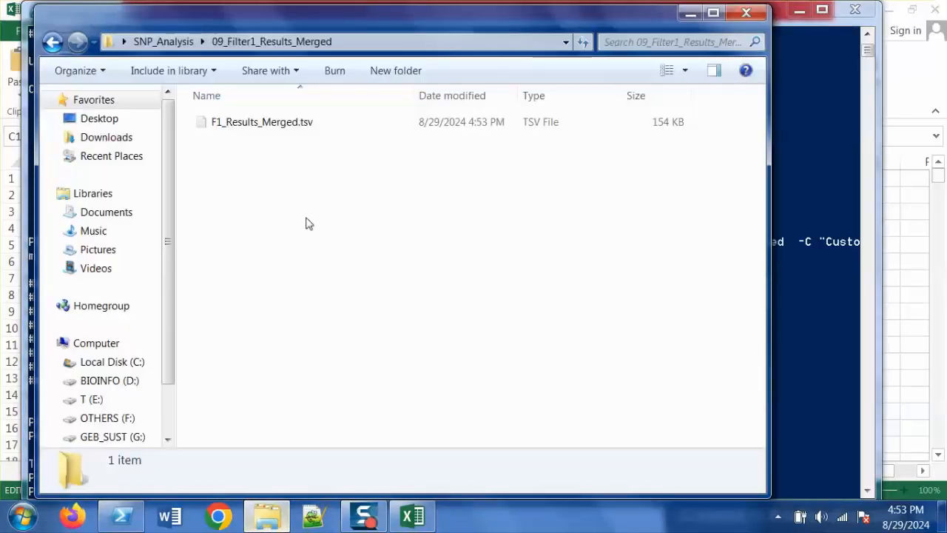
double_click(309, 125)
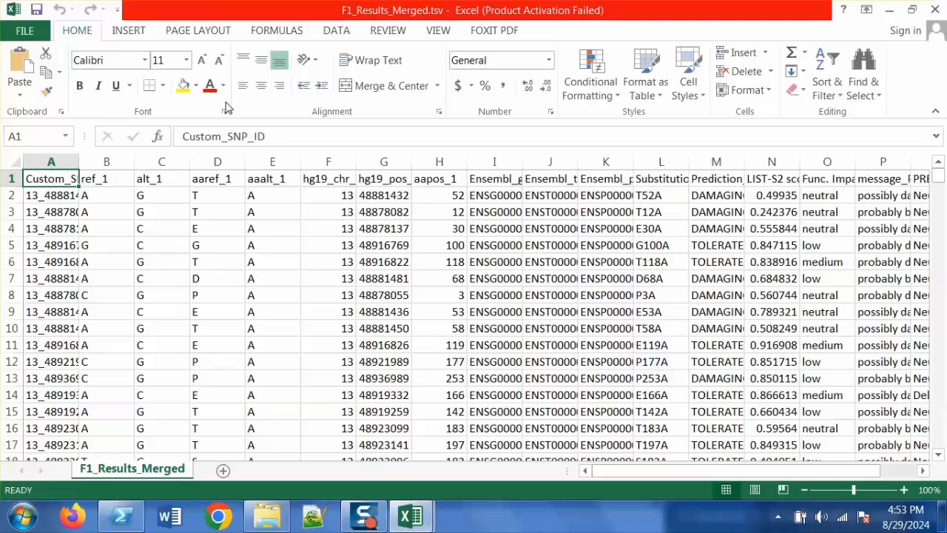
key("Right")
key("Right")
key("Right")
key("Right")
key("Right")
key("Right")
key("Right")
key("Right")
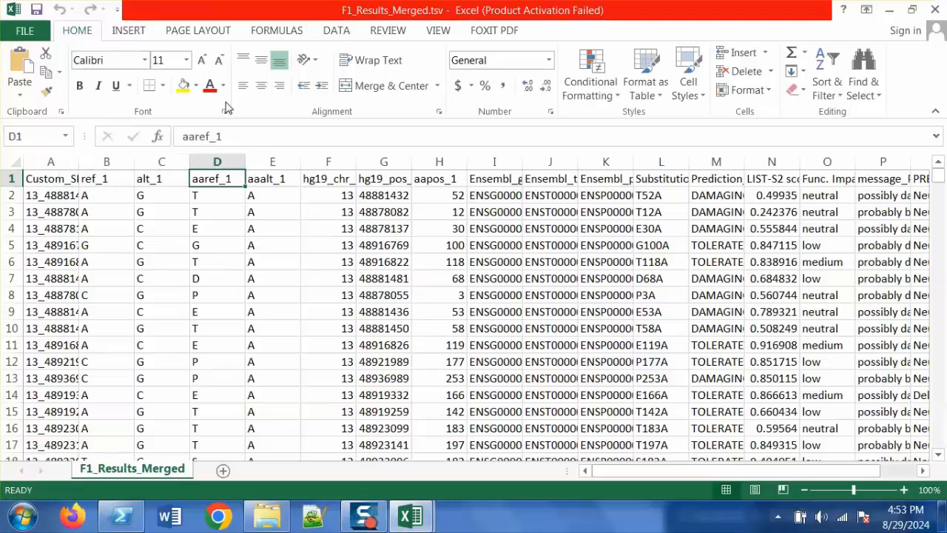
key("Right")
key("Right")
key("Right")
key("Right")
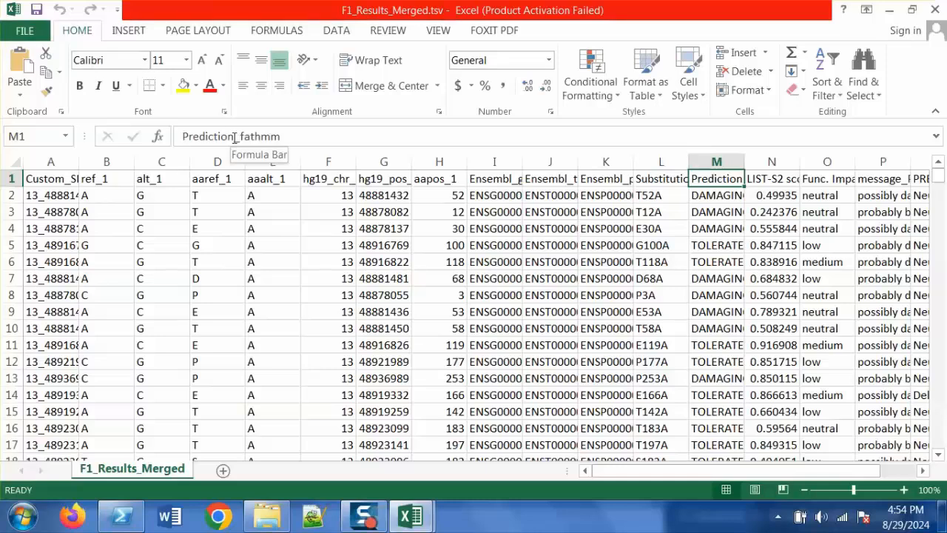
Compare the suffix of the Prediction_fathmm header in M1 with the fathmm.tsv file name in 08_Filter1_Results_Processed, and return to the merged sheet
left_click_drag(234, 136, 292, 138)
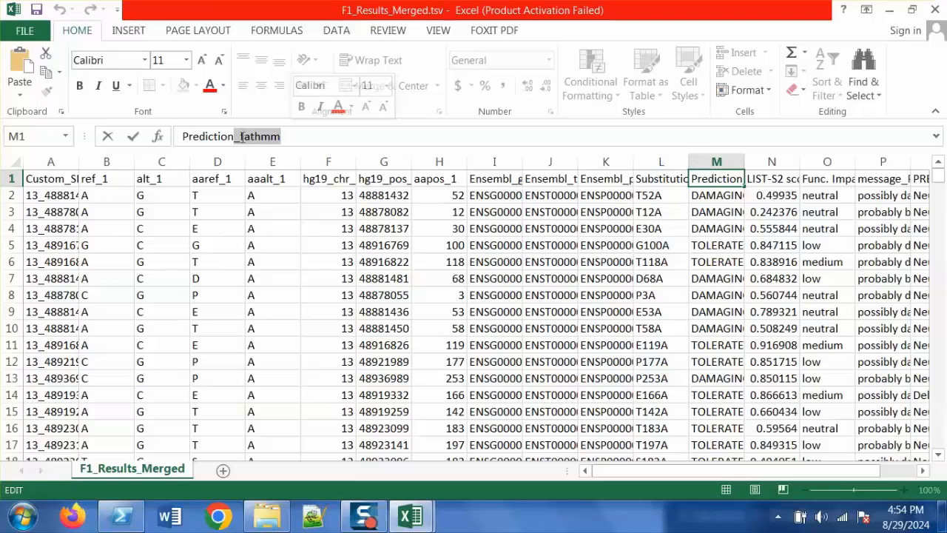
left_click(268, 516)
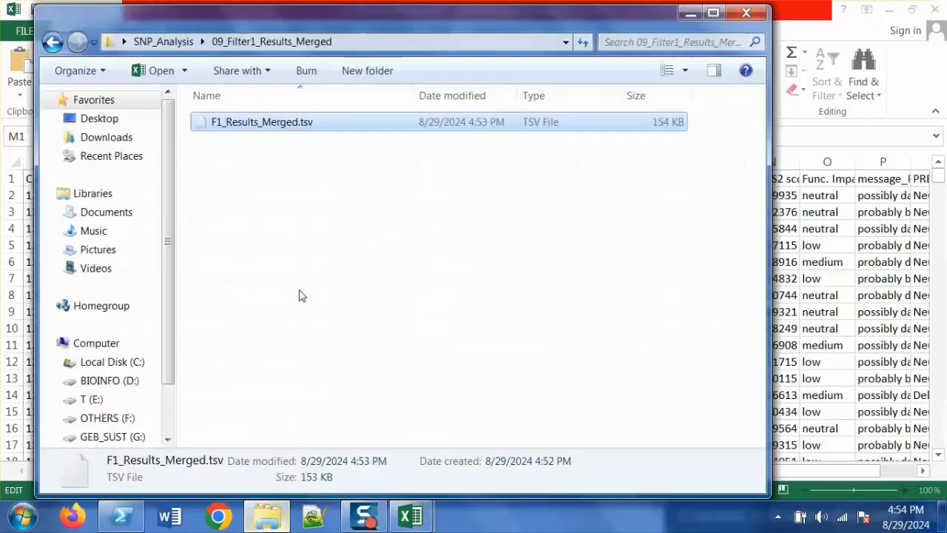
left_click(181, 42)
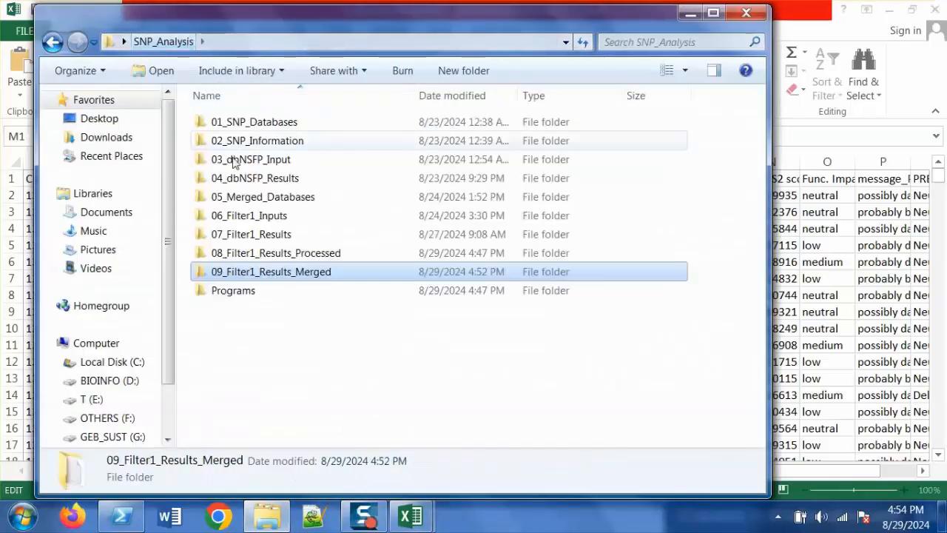
double_click(275, 255)
left_click(267, 145)
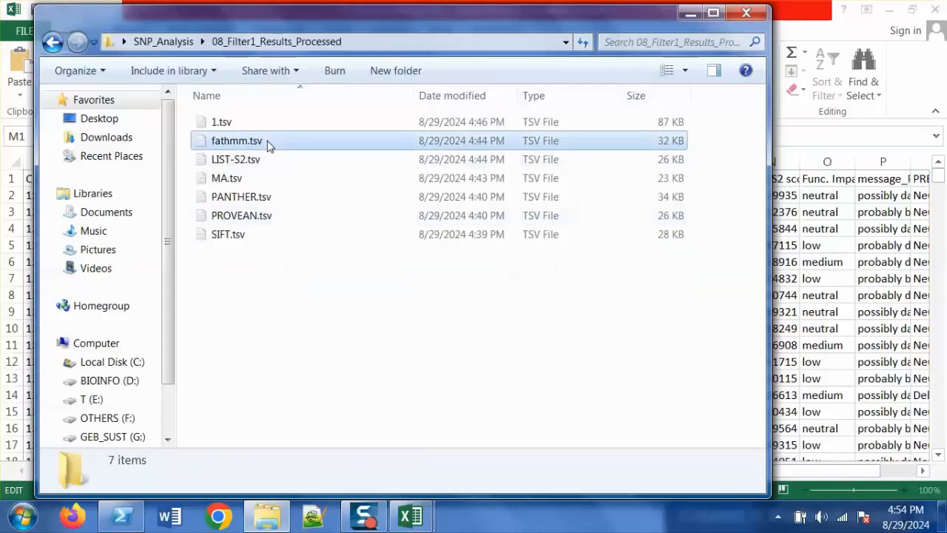
left_click(411, 516)
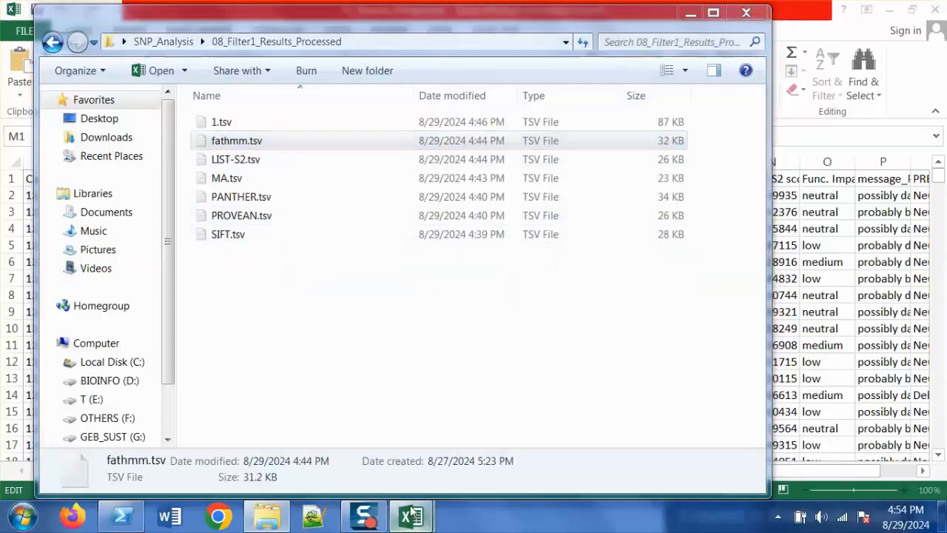
left_click(491, 409)
Compare the suffix of the N1 header in F1_Results_Merged.tsv with the LIST-S2.tsv file name in the processed results folder
key("Tab")
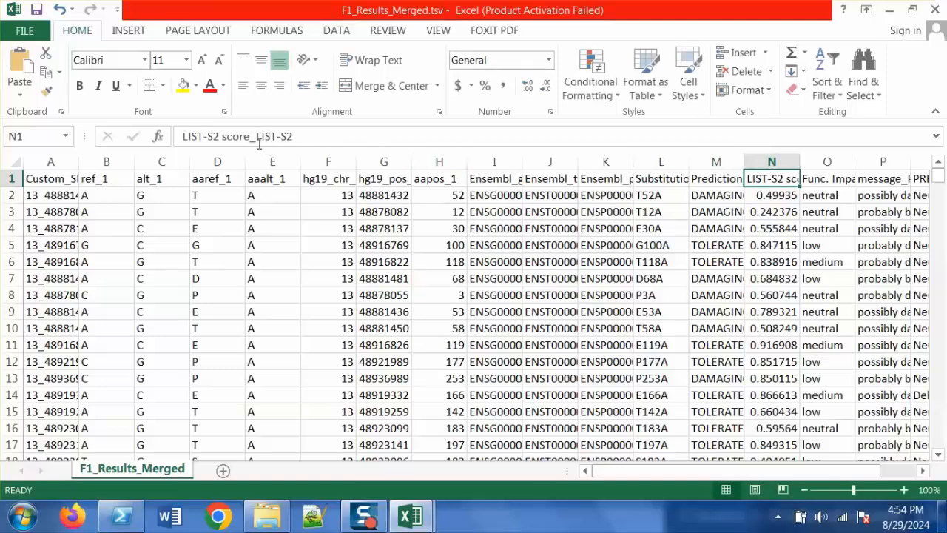
left_click_drag(253, 137, 314, 138)
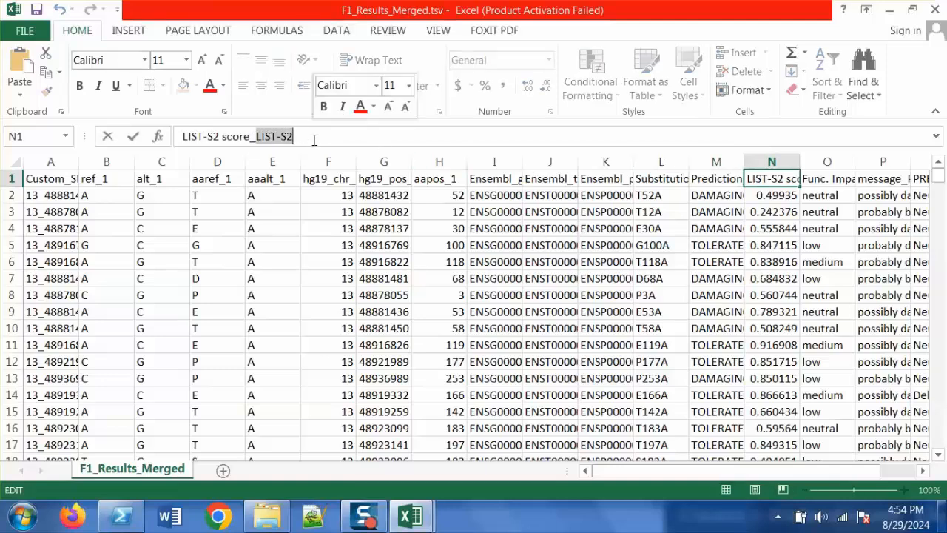
left_click(272, 523)
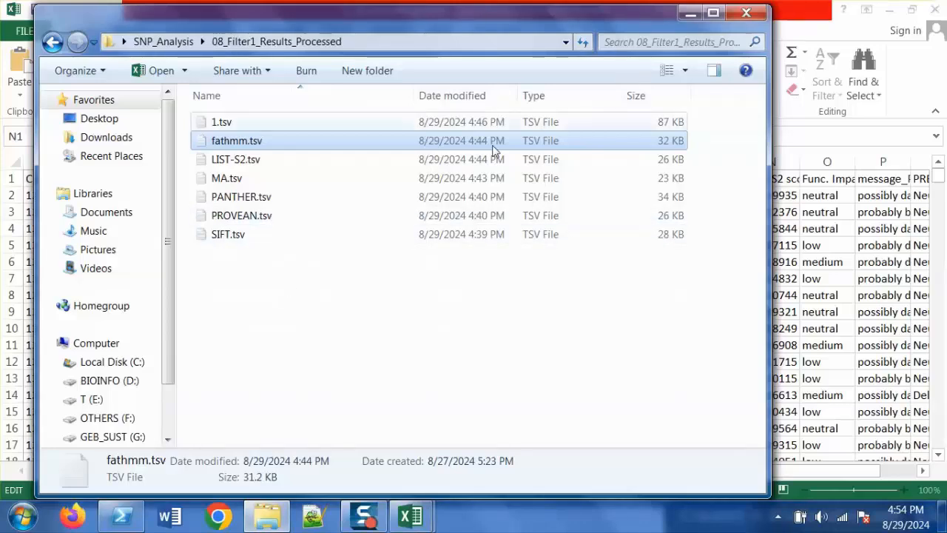
left_click(416, 161)
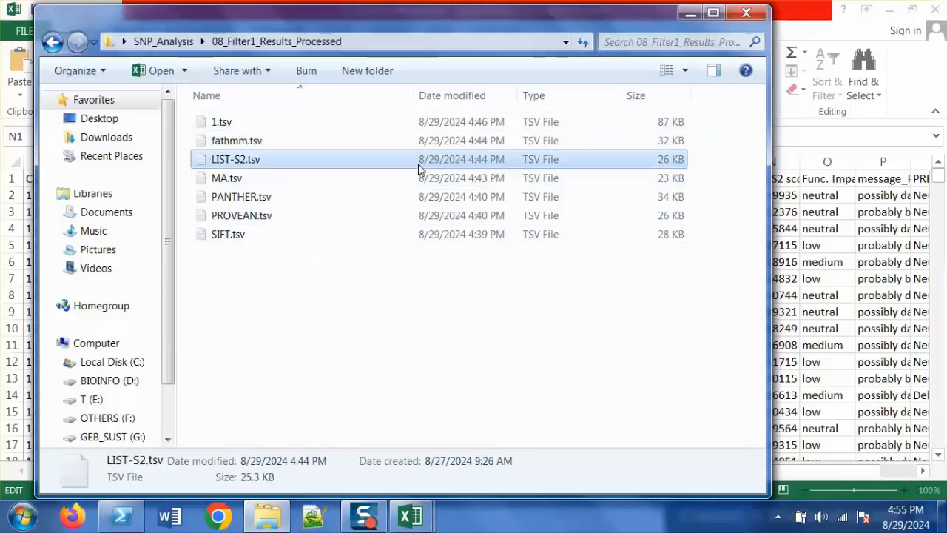
left_click(690, 12)
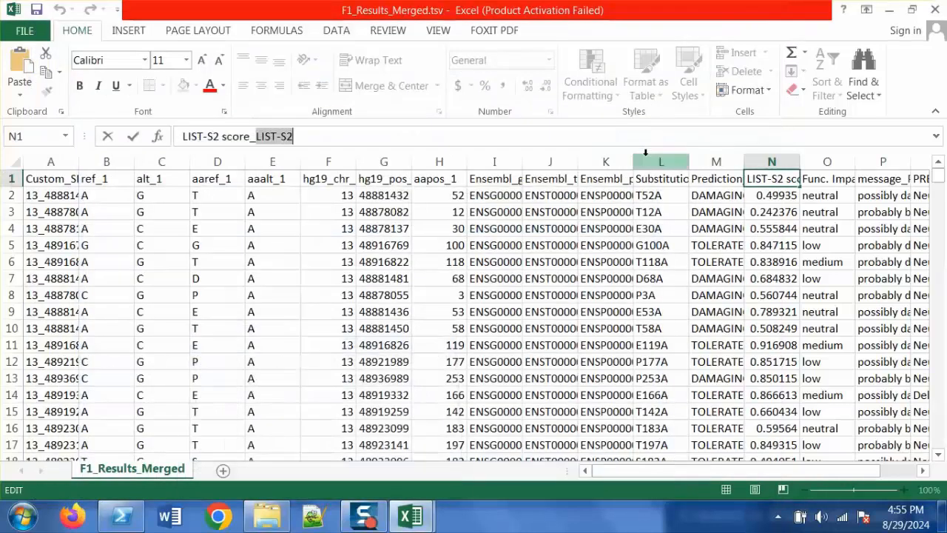
Compare the suffix of the Func. Impact_MA header in O1 with the MA.tsv file name in the processed results folder
left_click(840, 178)
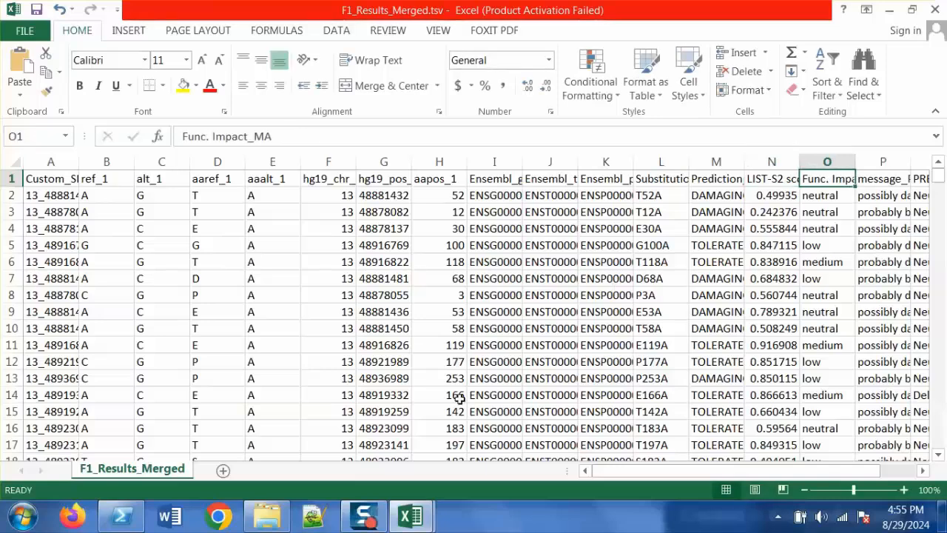
left_click(268, 506)
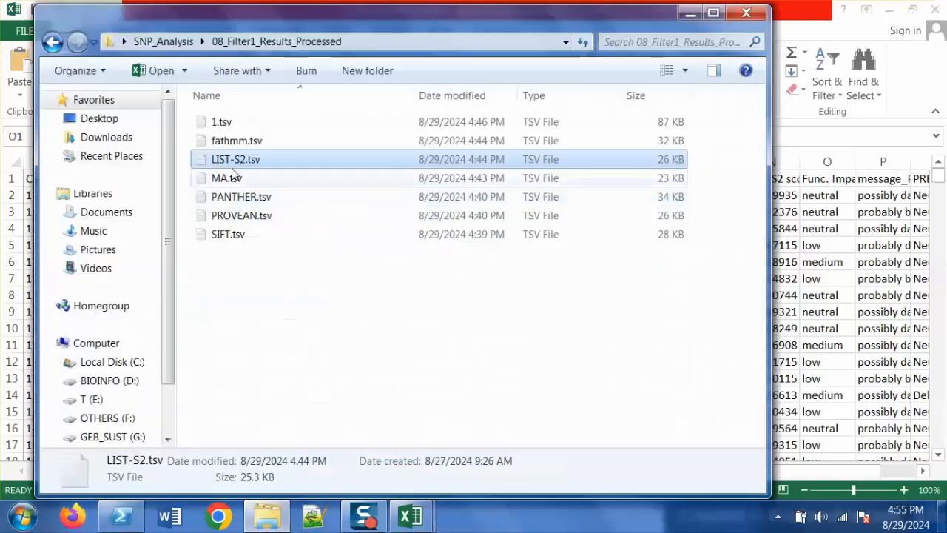
left_click(238, 177)
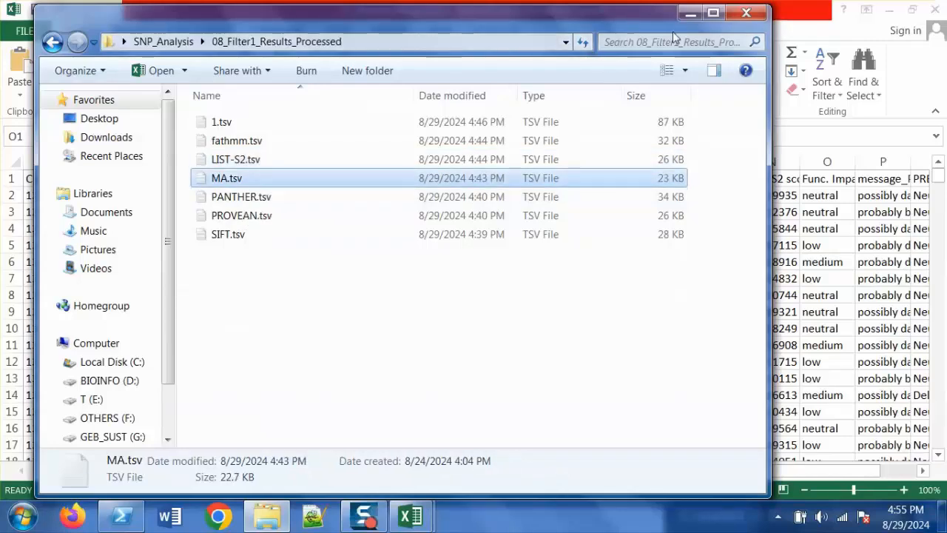
left_click(690, 13)
Open PANTHER.tsv in Excel, compare its message column header with P1 of the merged file, and minimize it
left_click(879, 181)
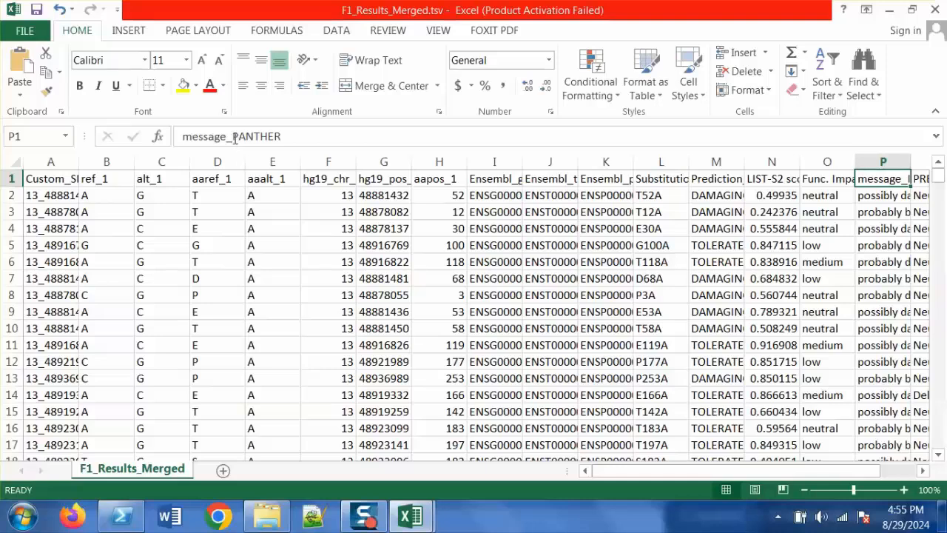
left_click(268, 515)
double_click(288, 198)
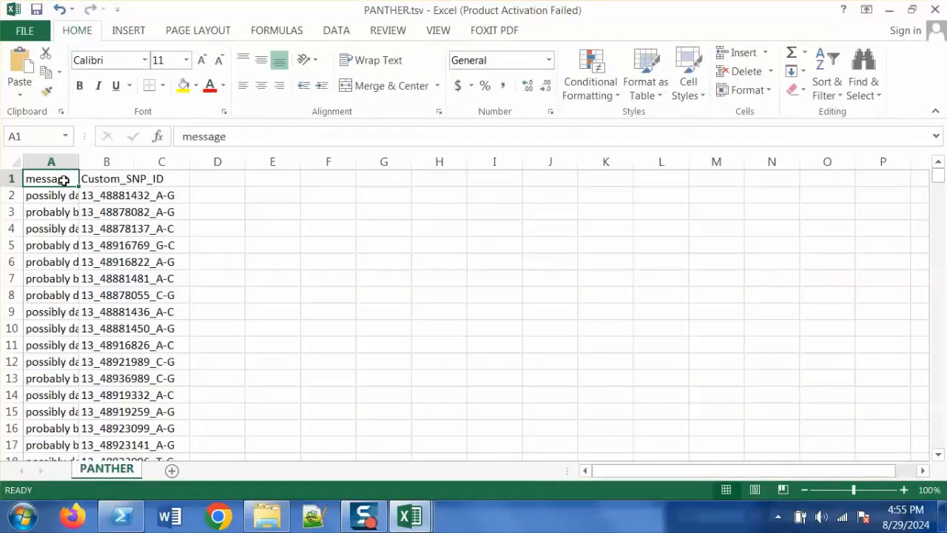
left_click(889, 9)
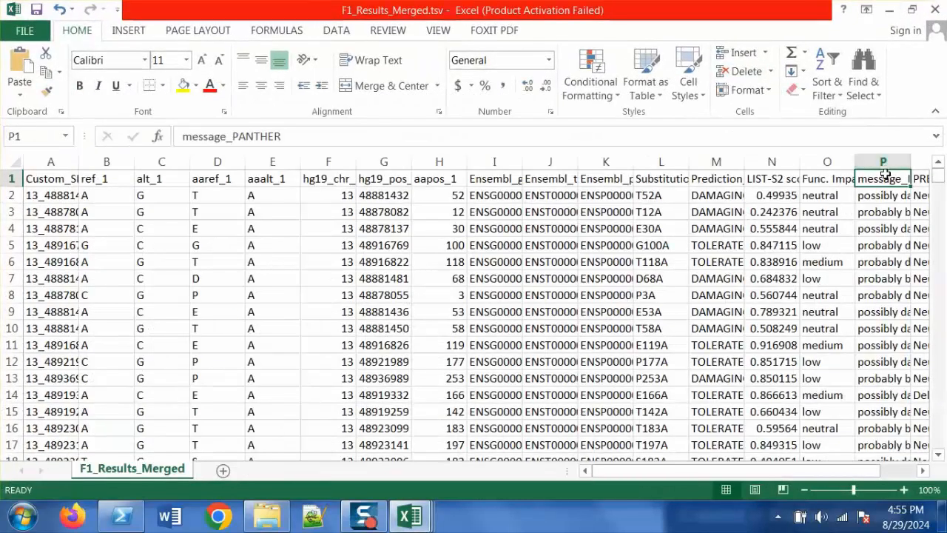
Compare the suffix of the ref_1 header in B1 of the merged file with the 1.tsv file name in 08_Filter1_Results_Processed
left_click(120, 176)
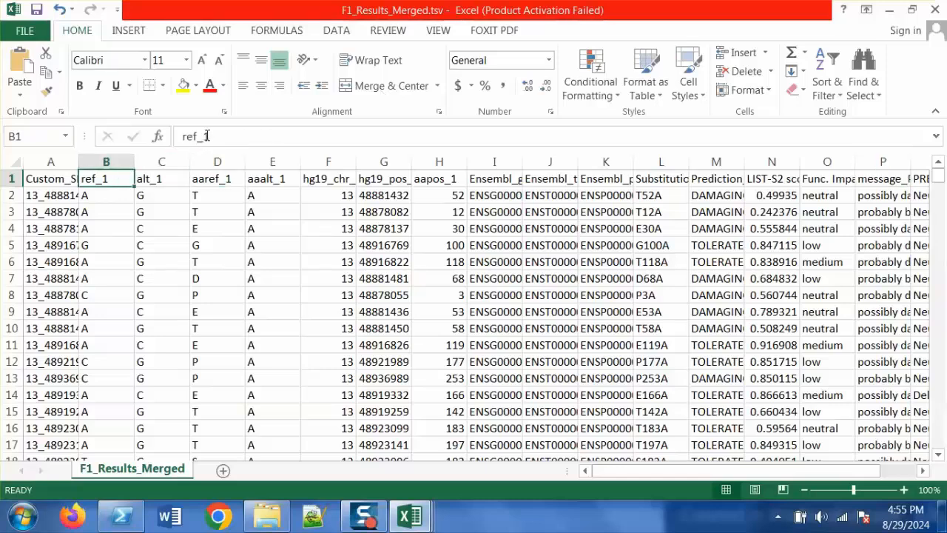
left_click(267, 516)
left_click(233, 126)
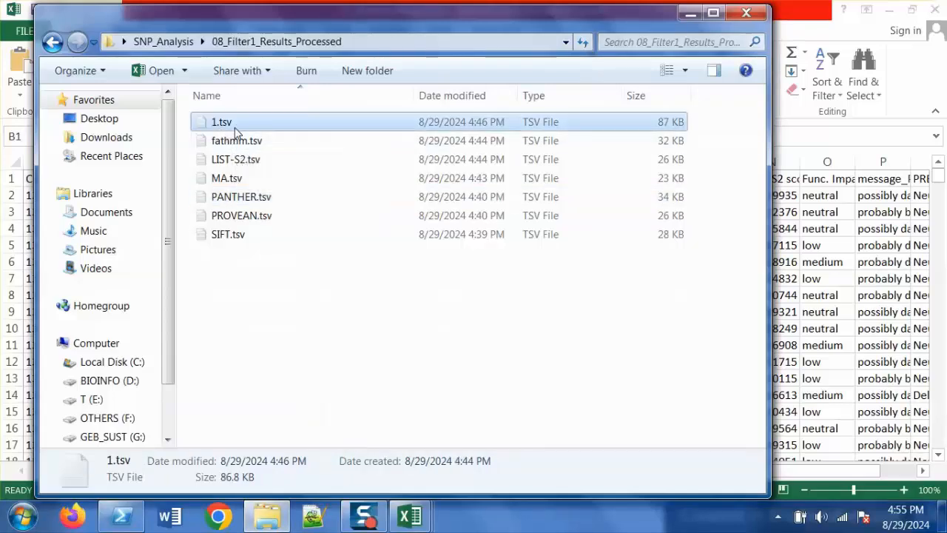
mouse_move(410, 516)
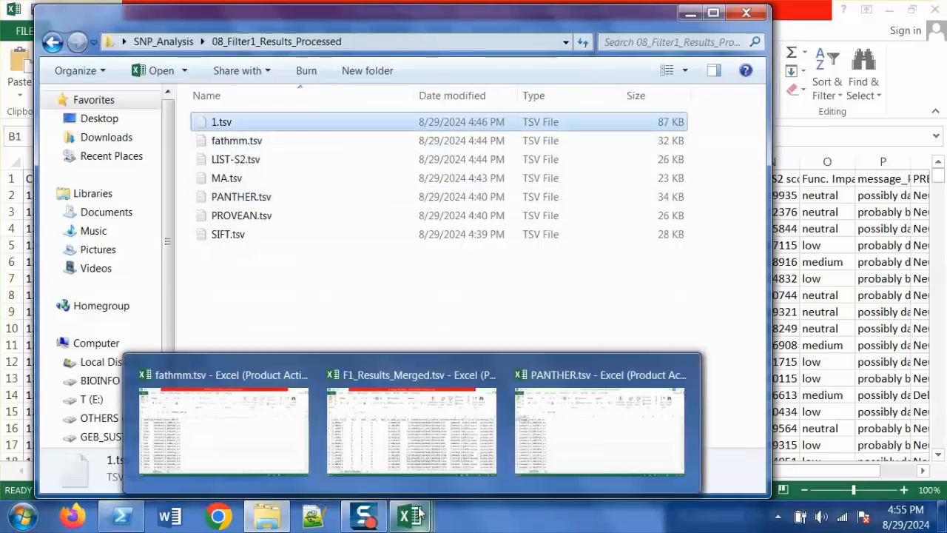
left_click(413, 437)
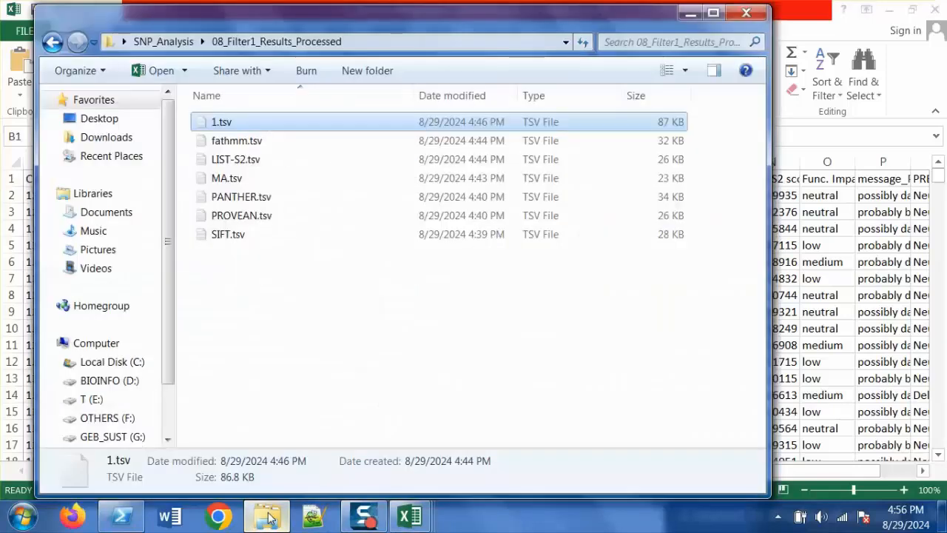
left_click(267, 516)
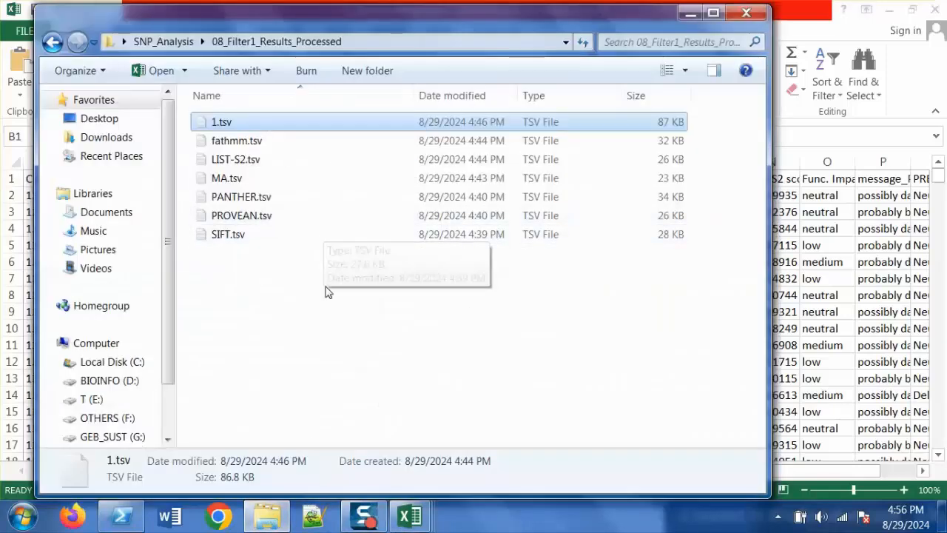